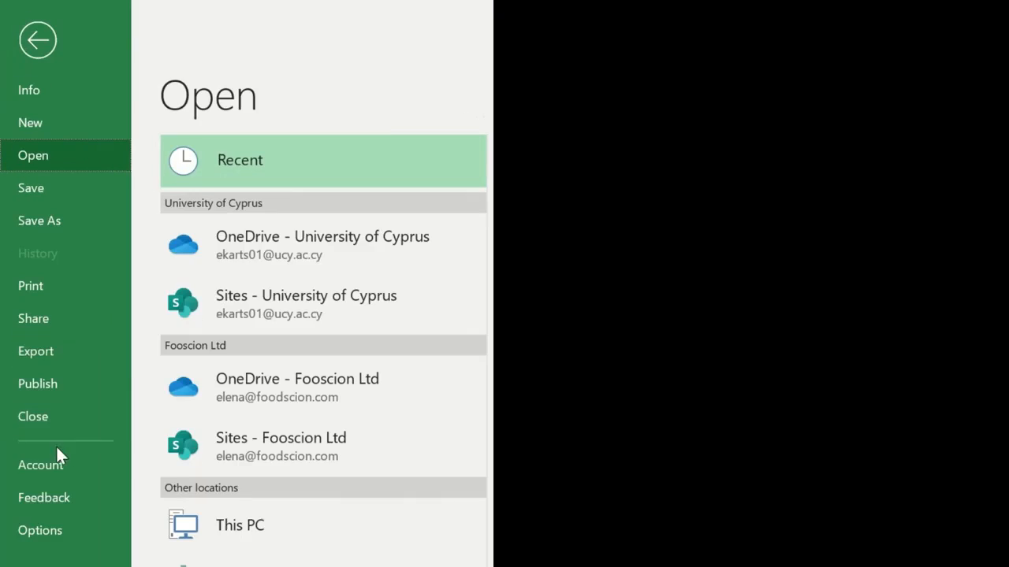
Open the Excel add-ins manager and confirm ChemDraw for Excel 21 and ChemDrawExcel 21 Functions as active add-ins.
click(49, 531)
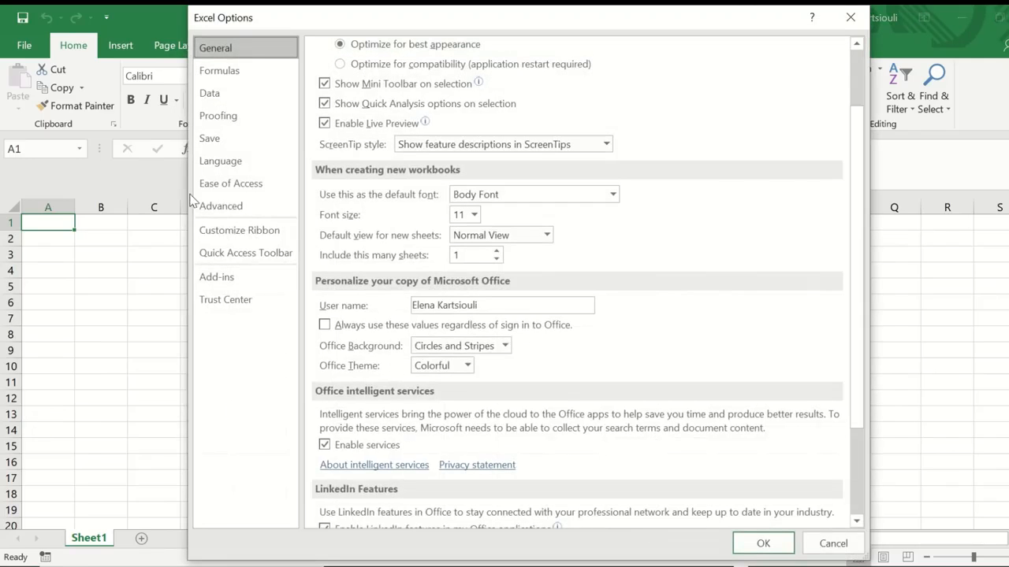
click(228, 282)
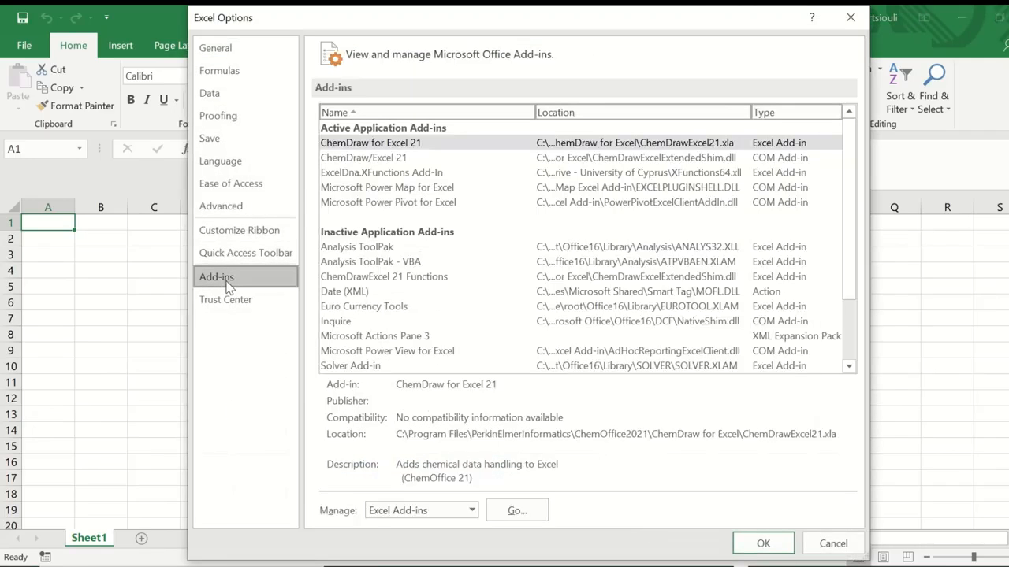
click(356, 147)
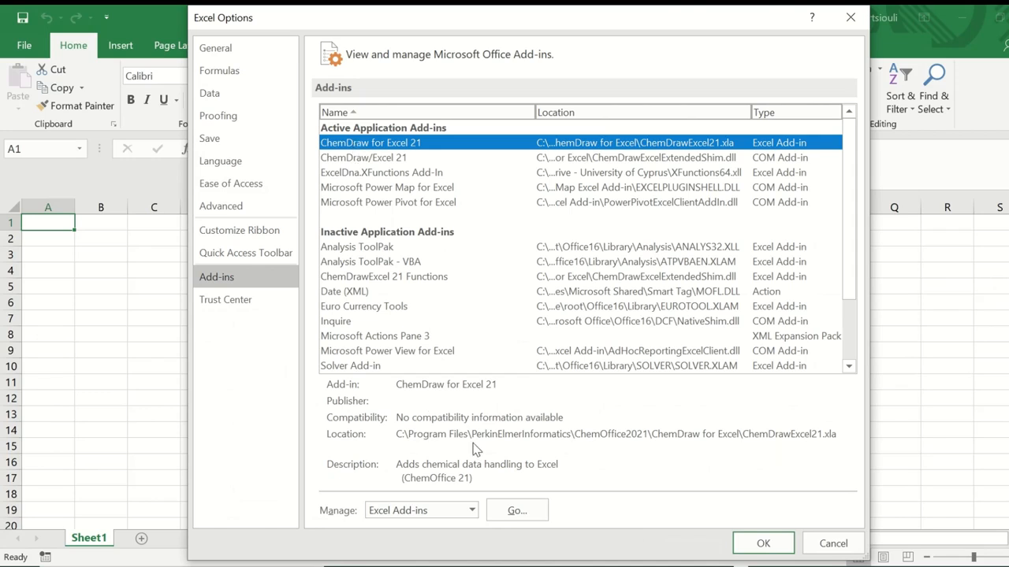
click(471, 510)
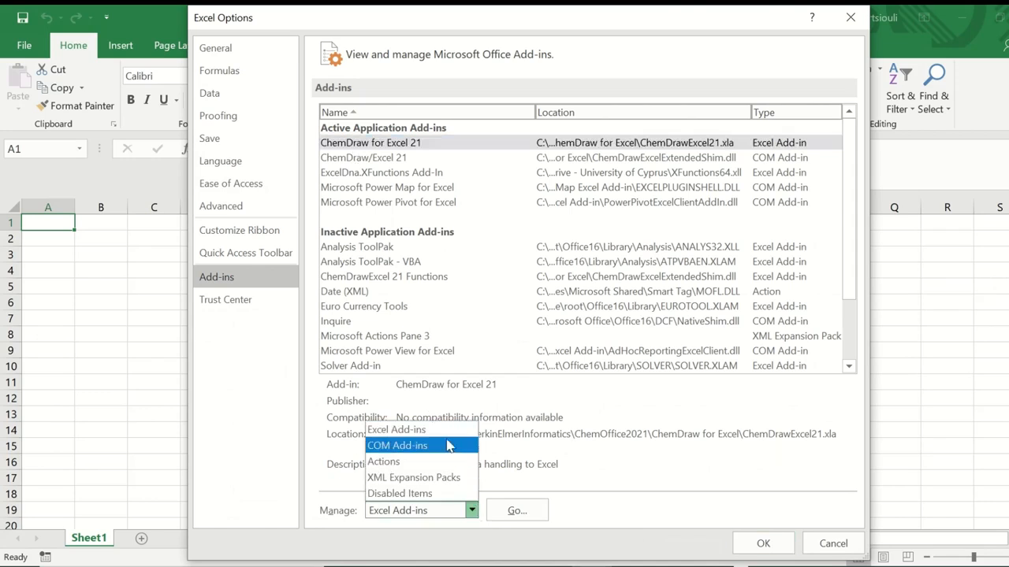
click(444, 432)
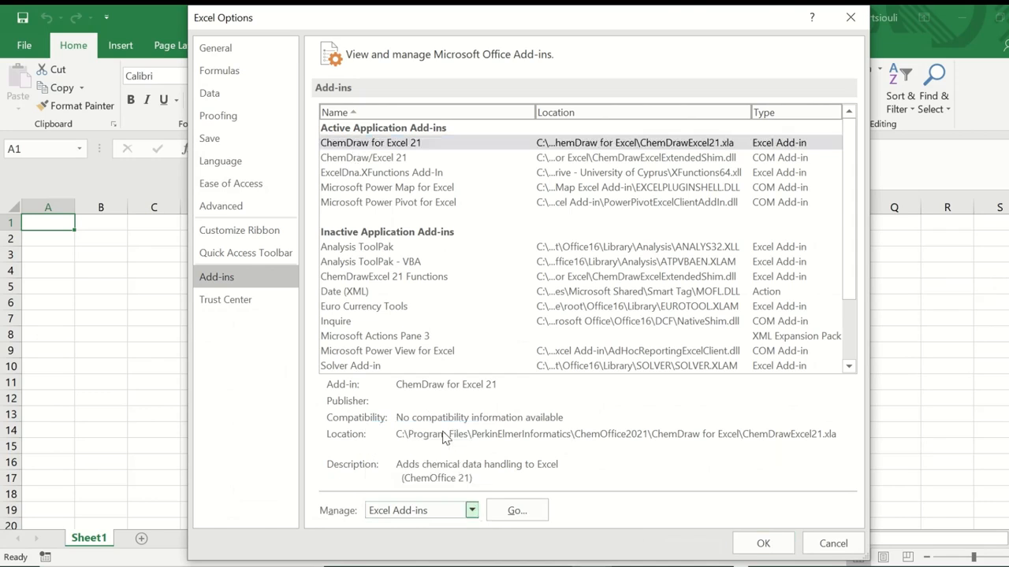
click(517, 512)
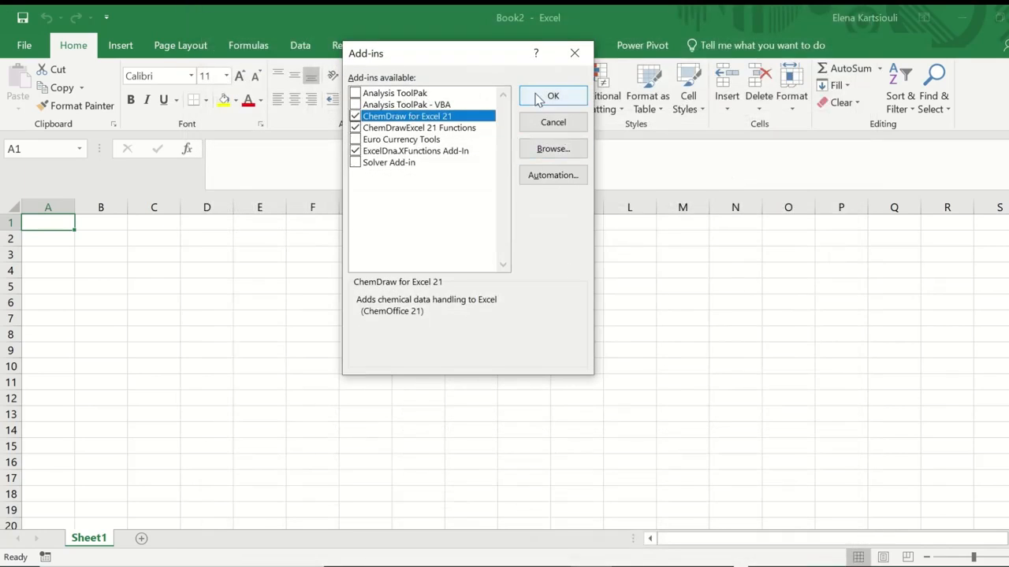
click(543, 98)
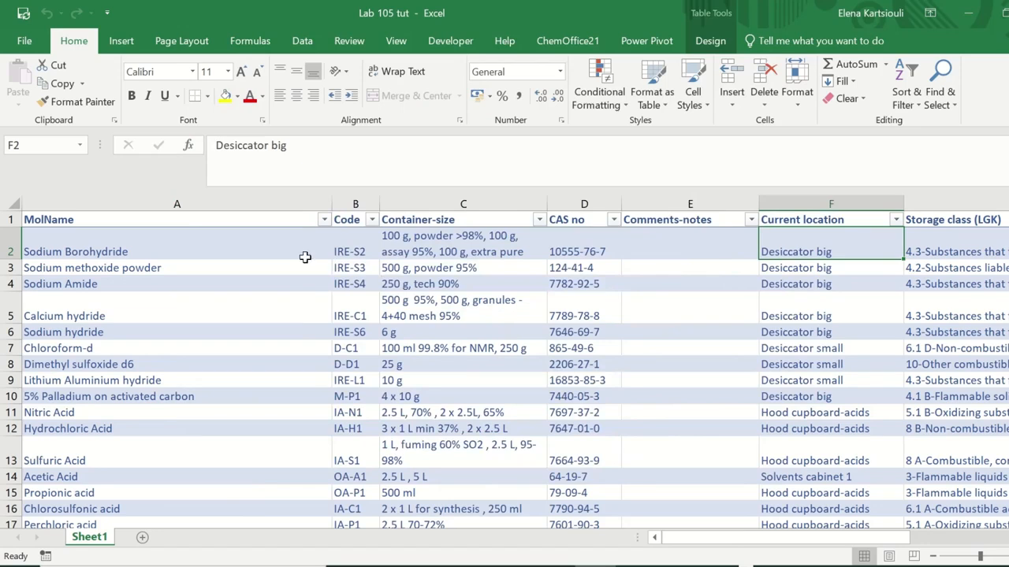
Convert the Lab 105 tut chemical inventory sheet into a ChemOffice worksheet.
click(282, 249)
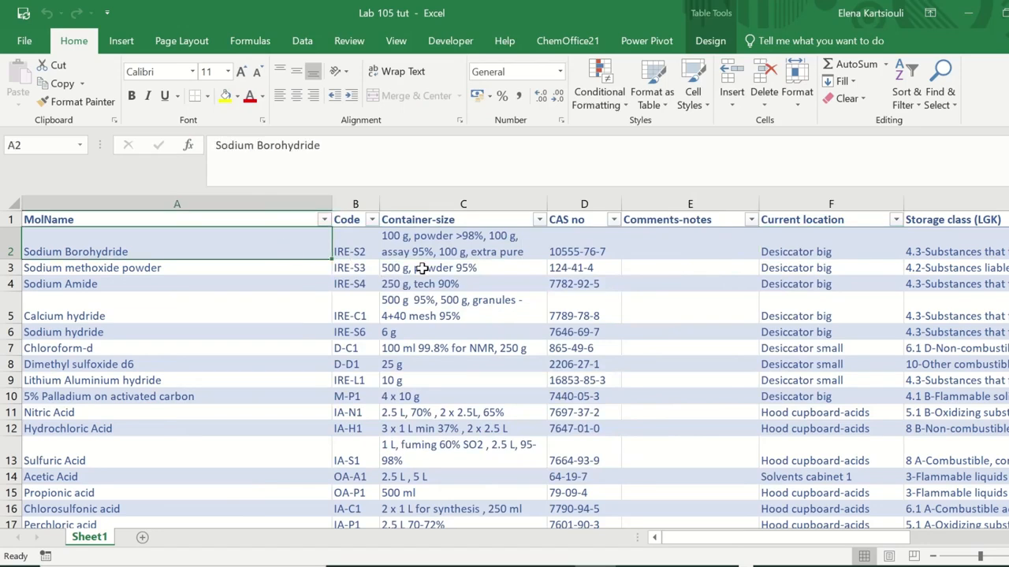
scroll(428, 270, down, 4)
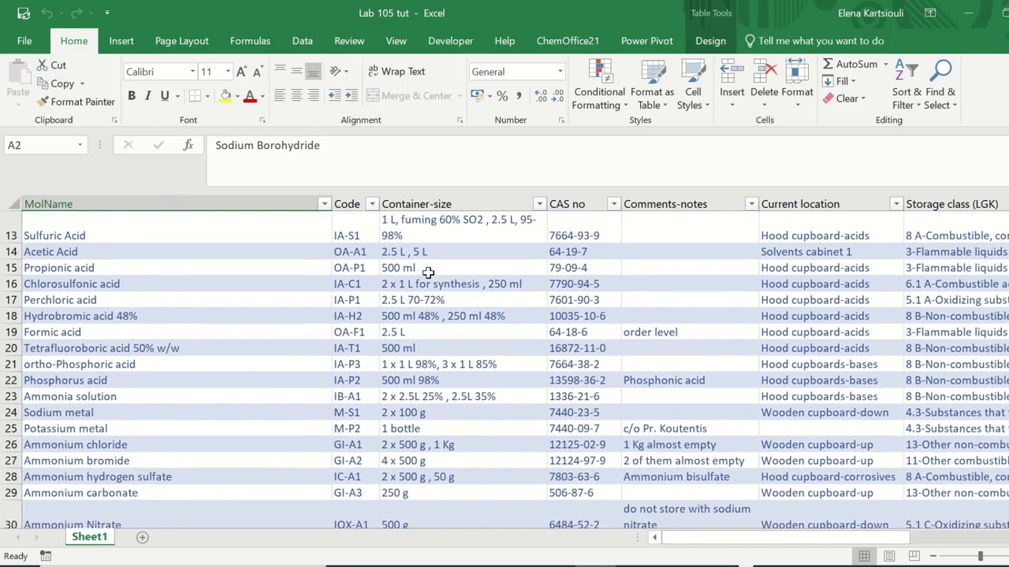
scroll(427, 271, up, 4)
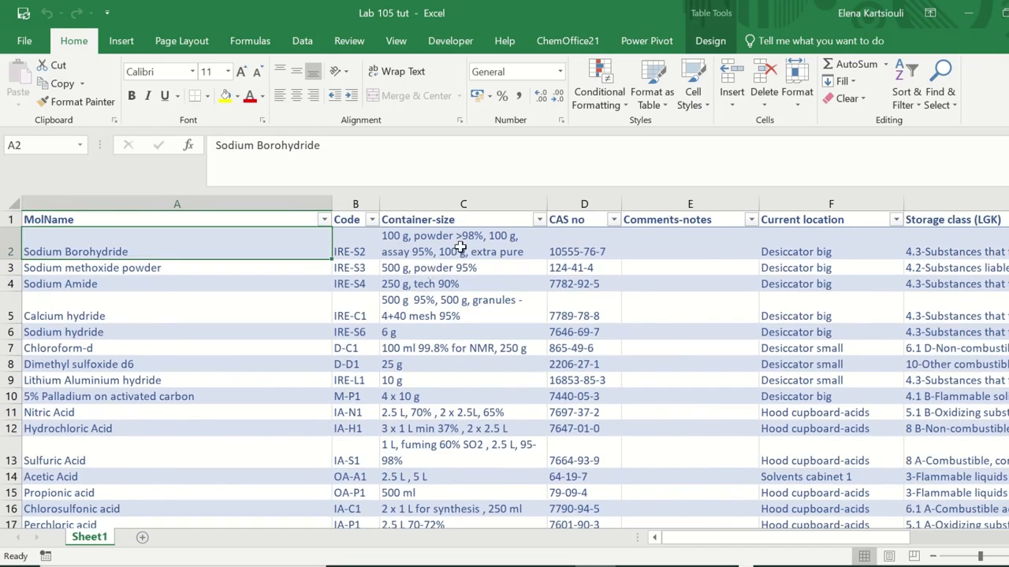
click(572, 42)
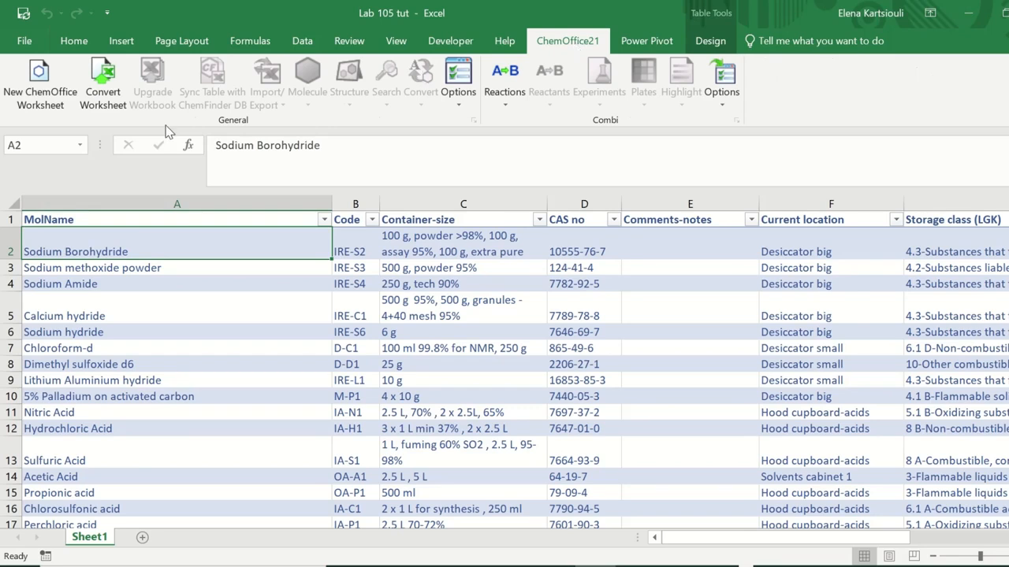
click(108, 98)
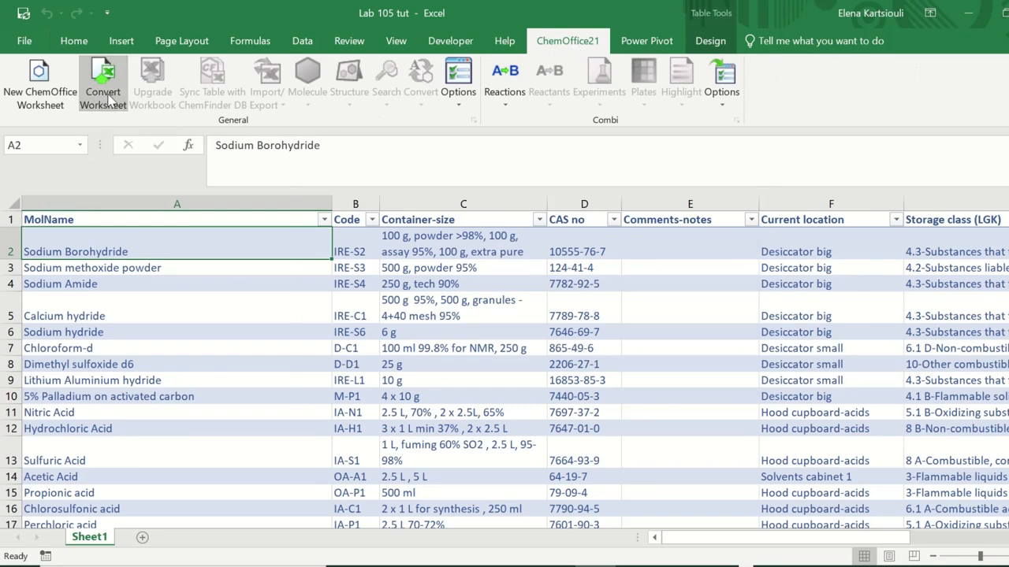
click(600, 382)
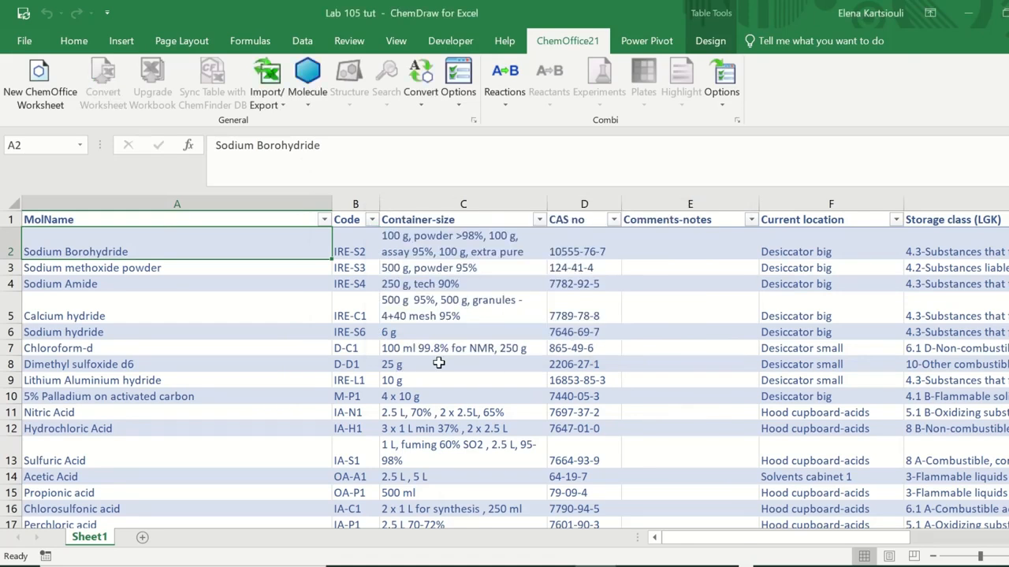
scroll(440, 362, down, 4)
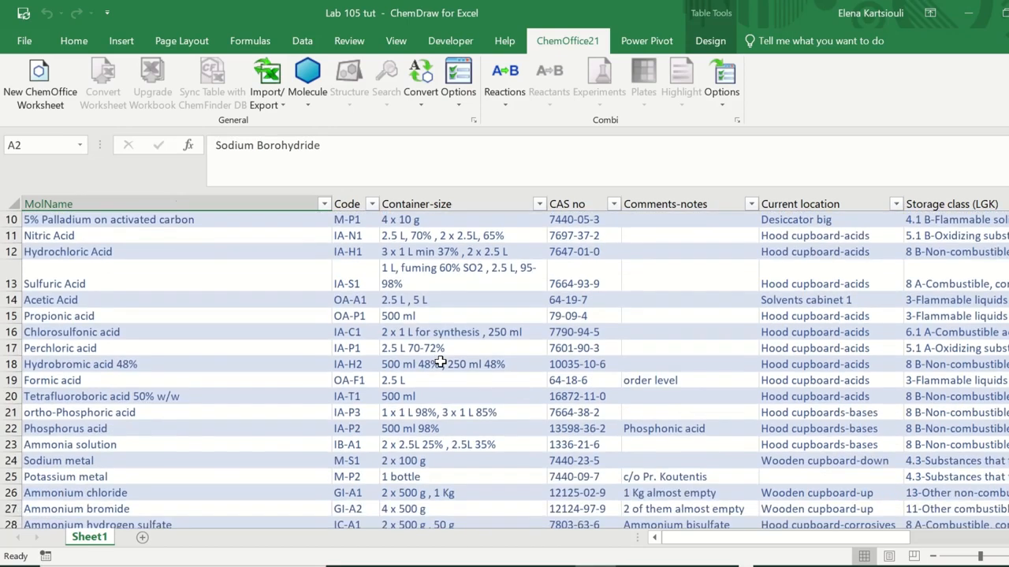
scroll(440, 361, up, 4)
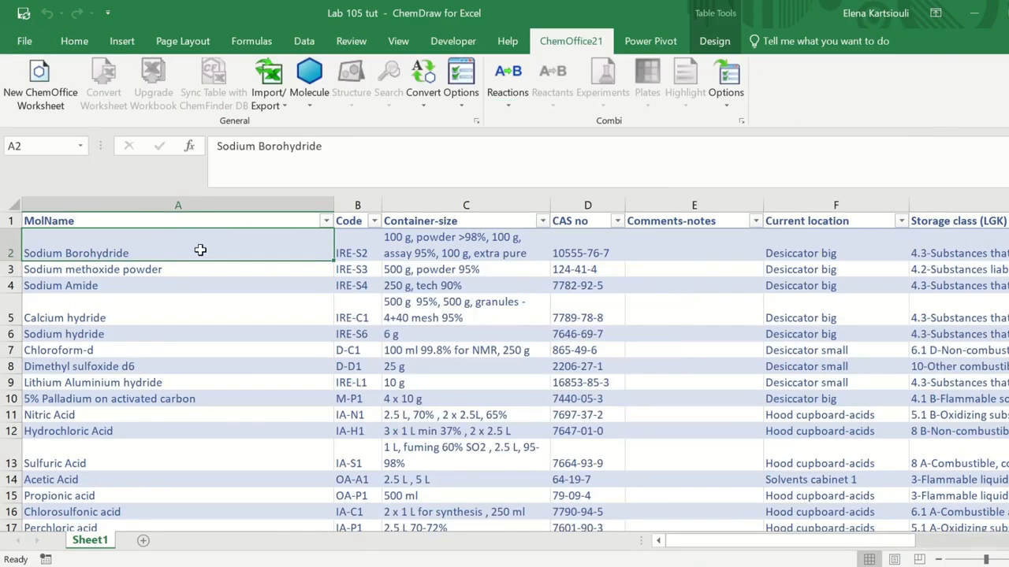
Rename the MolName column header in A1 to Structure.
click(152, 223)
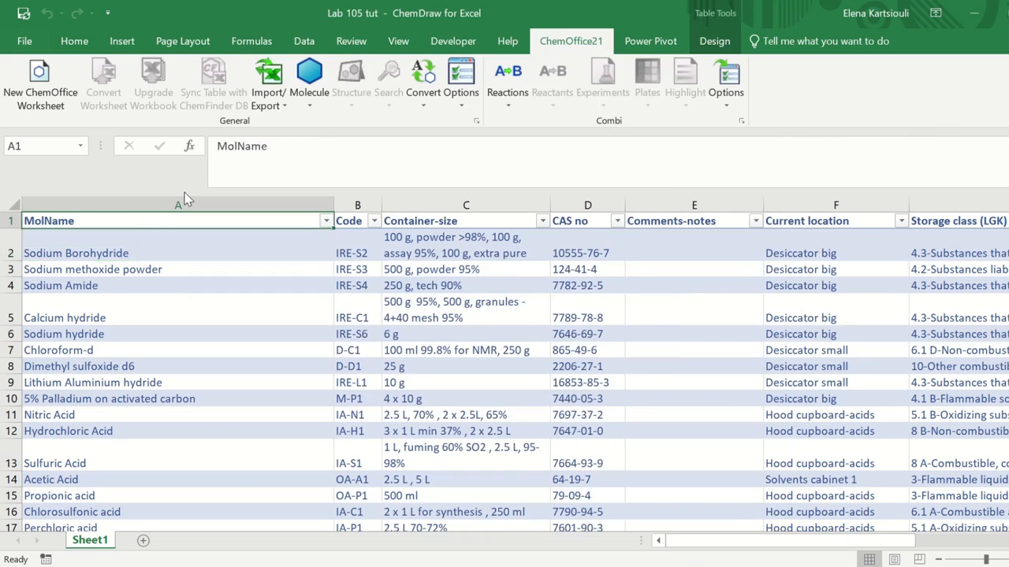
text(Structu)
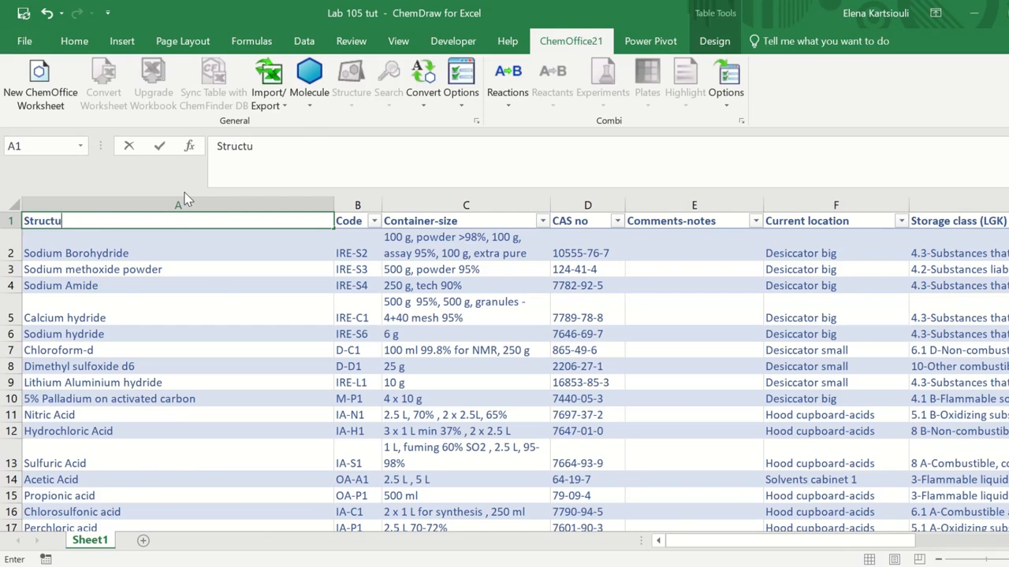
text(re)
click(229, 244)
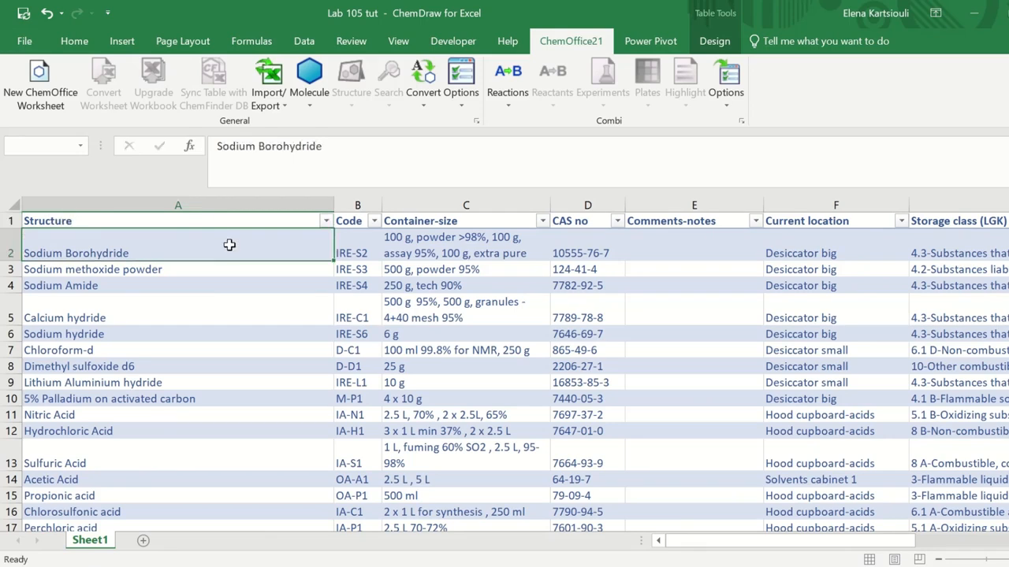
Convert the chemical names in the Structure column from A2 down to A445 into molecules.
click(197, 224)
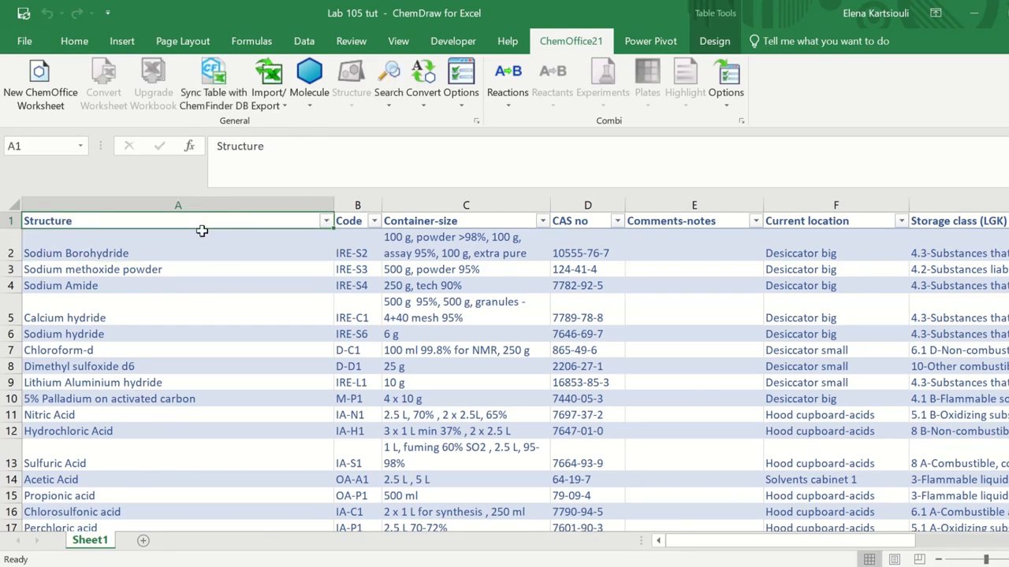
drag(203, 234, 180, 496)
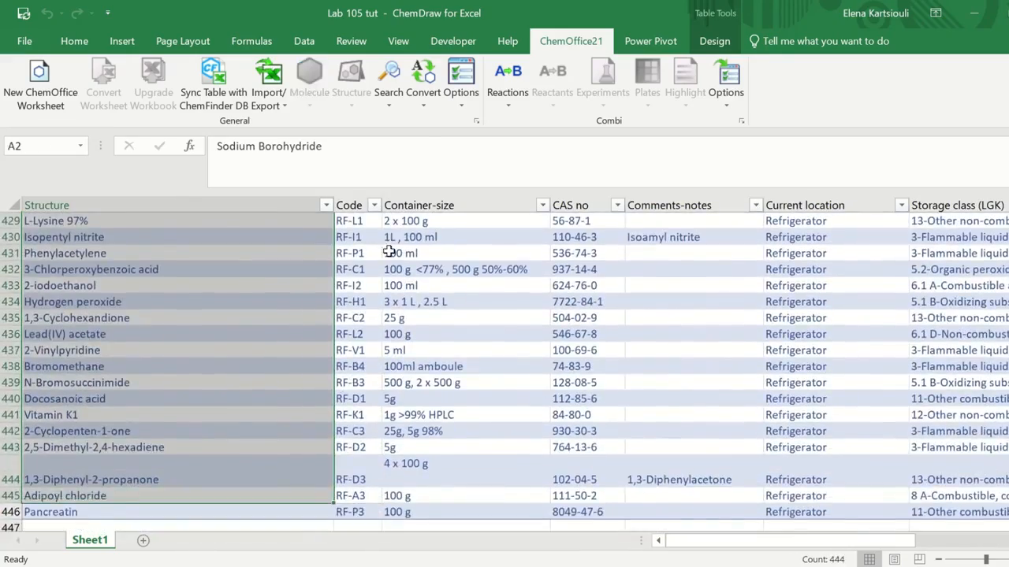
click(423, 98)
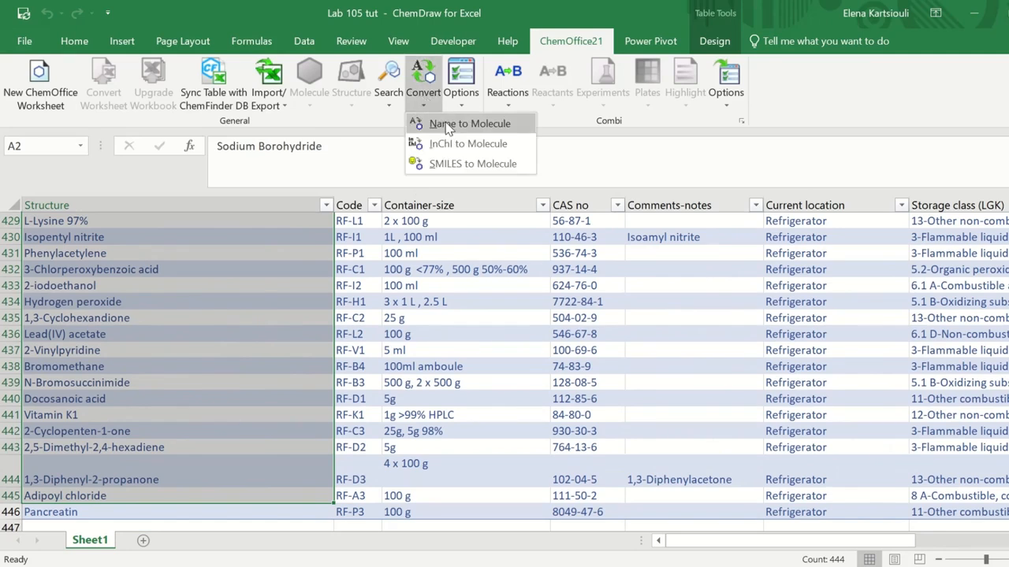
click(441, 123)
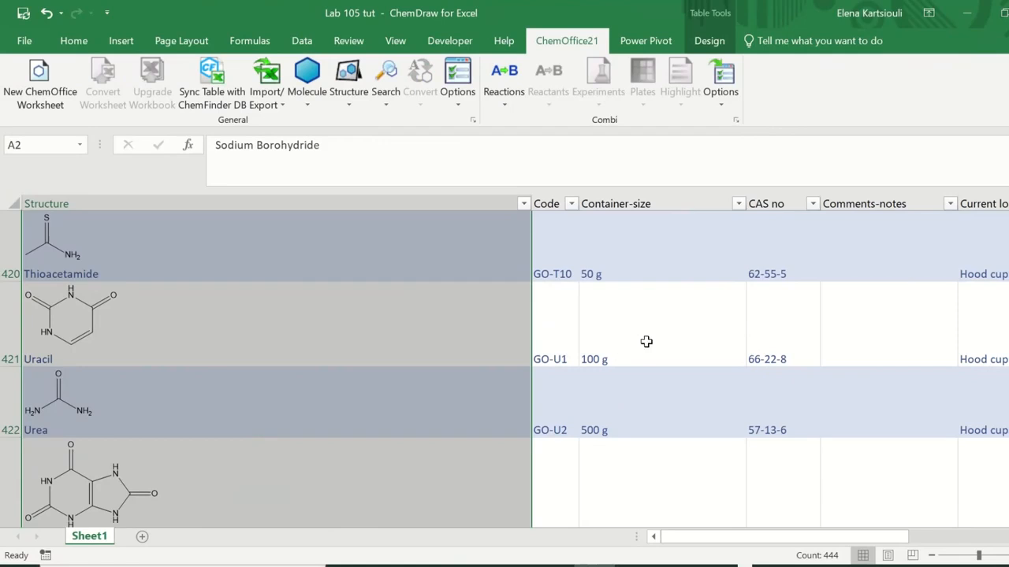
scroll(646, 341, up, 20)
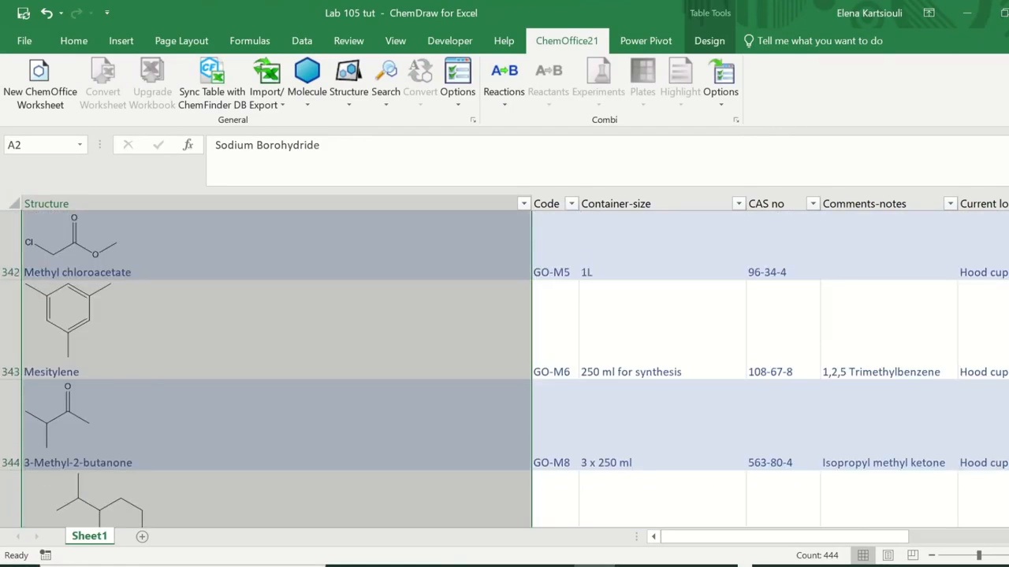
drag(1008, 443, 1008, 210)
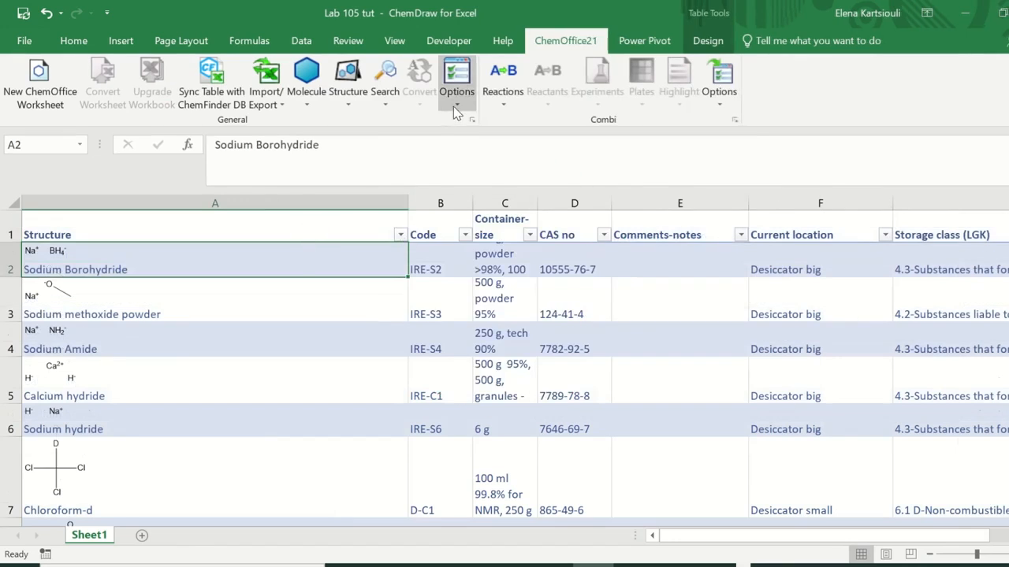
Display the ChemDraw functions list and add two columns after Structure headed MW and Formula.
click(457, 86)
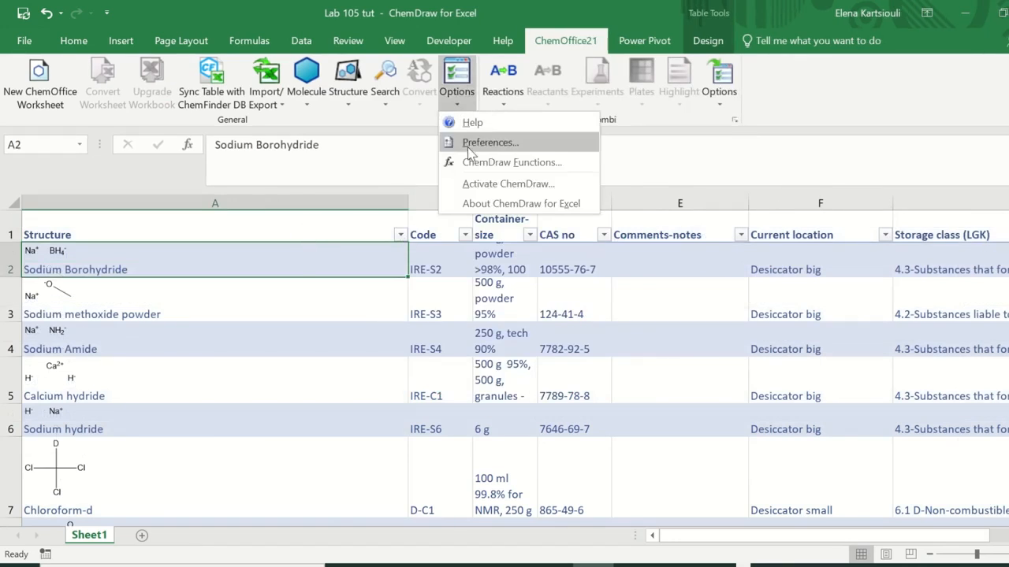
click(508, 162)
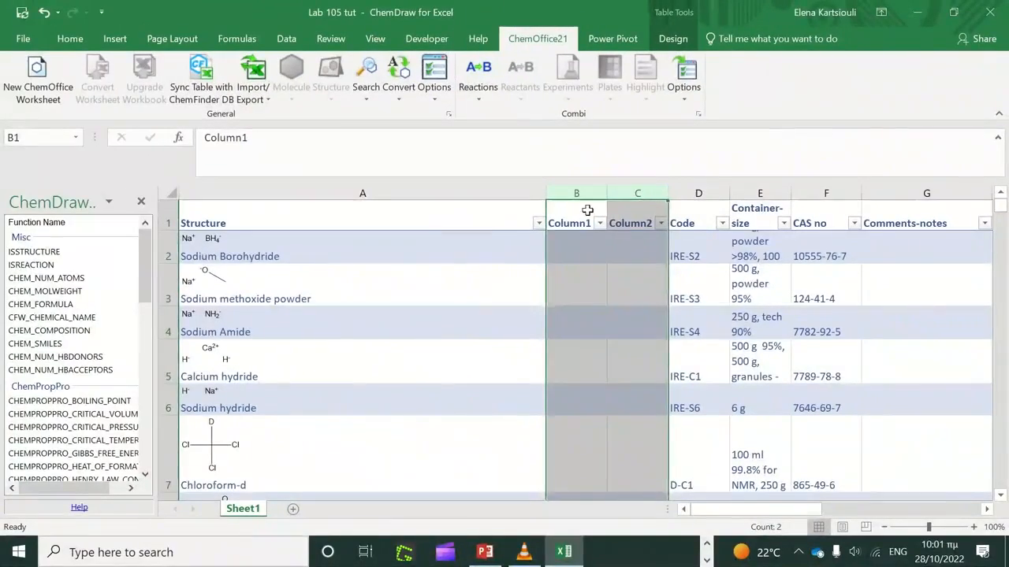
click(610, 224)
text(MW)
click(647, 217)
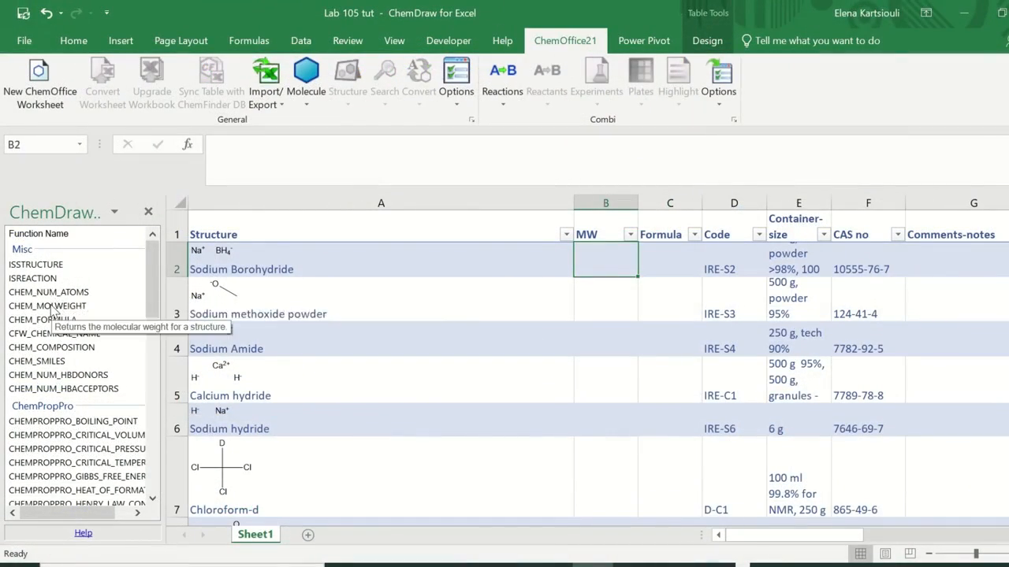
Calculate the molecular weight in B2 with CHEM_MOLWEIGHT of cell A2 and fill it down the MW column.
double_click(49, 307)
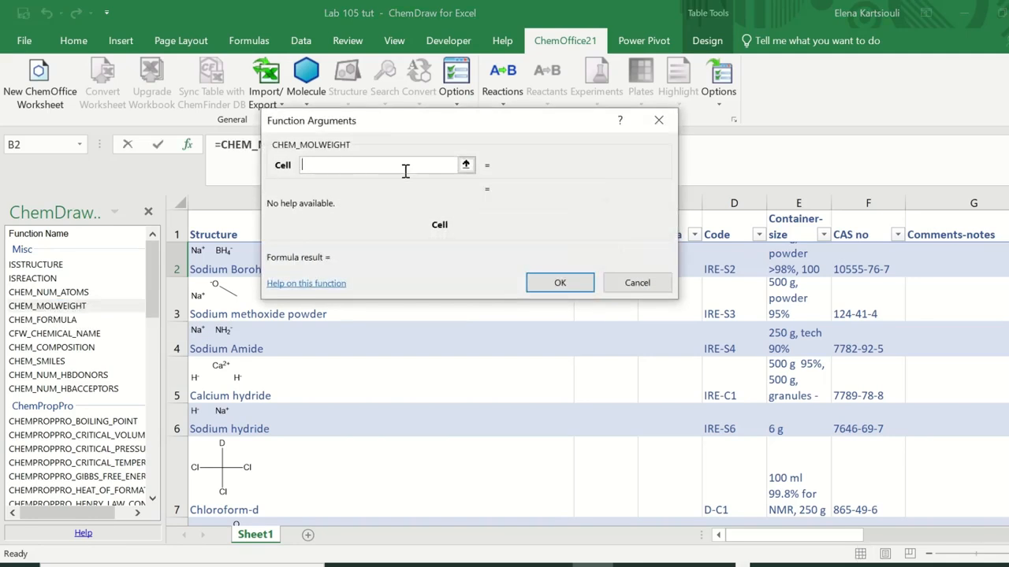
text(A2)
click(569, 283)
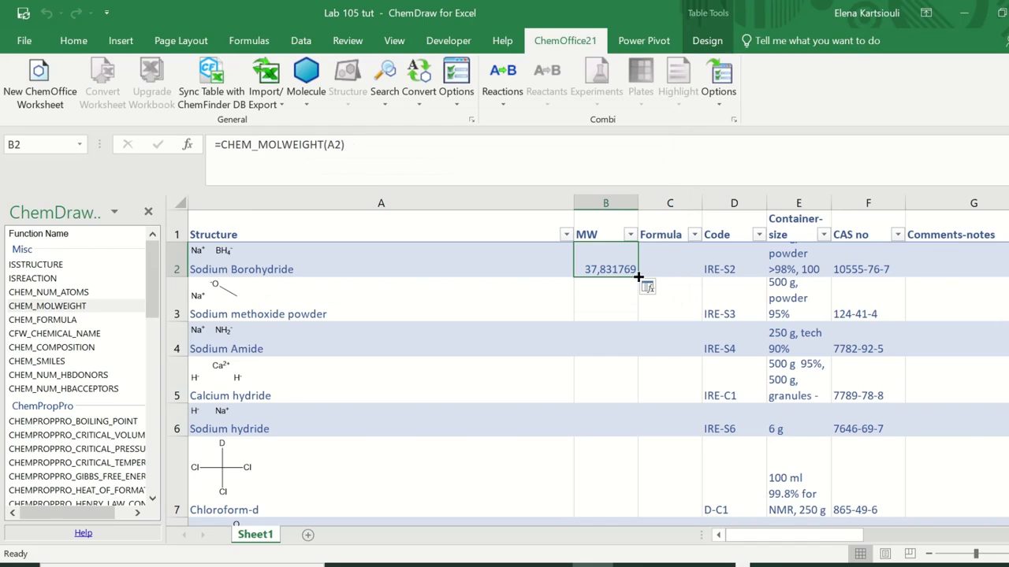
drag(639, 279, 630, 526)
scroll(646, 376, up, 12)
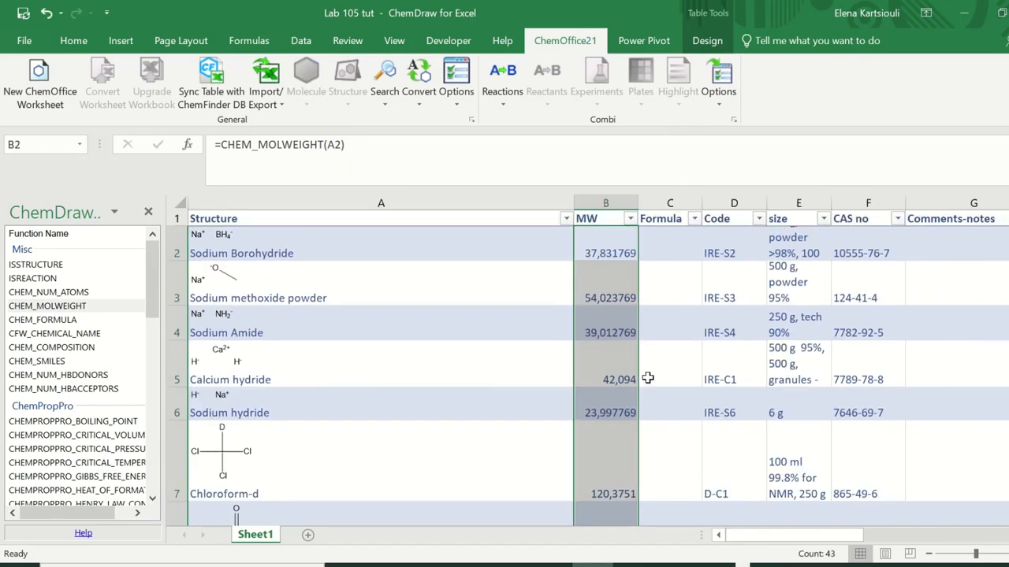
Generate the molecular formula in C2 with CHEM_FORMULA of cell A2 and fill it down the Formula column.
click(674, 260)
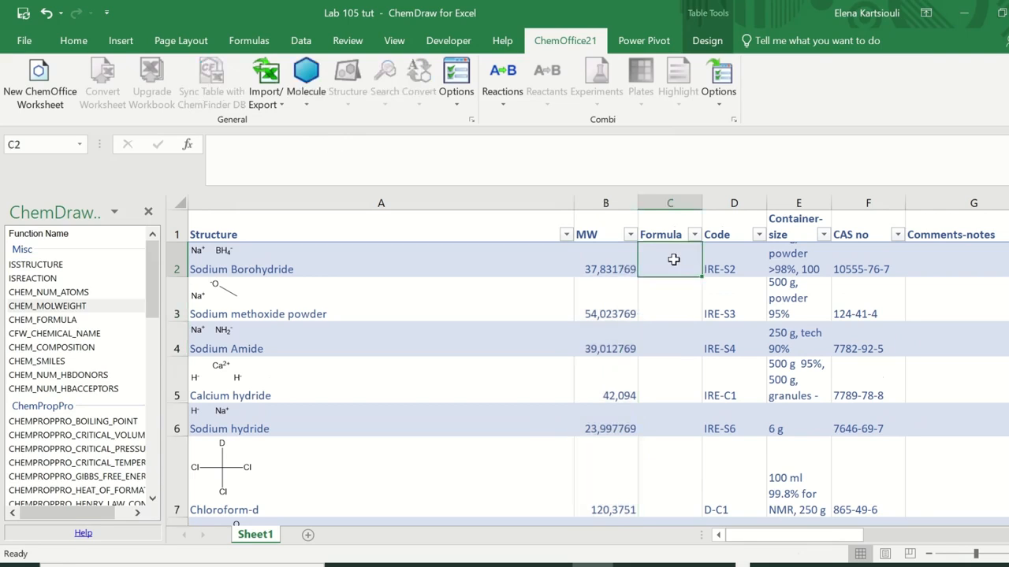
double_click(48, 320)
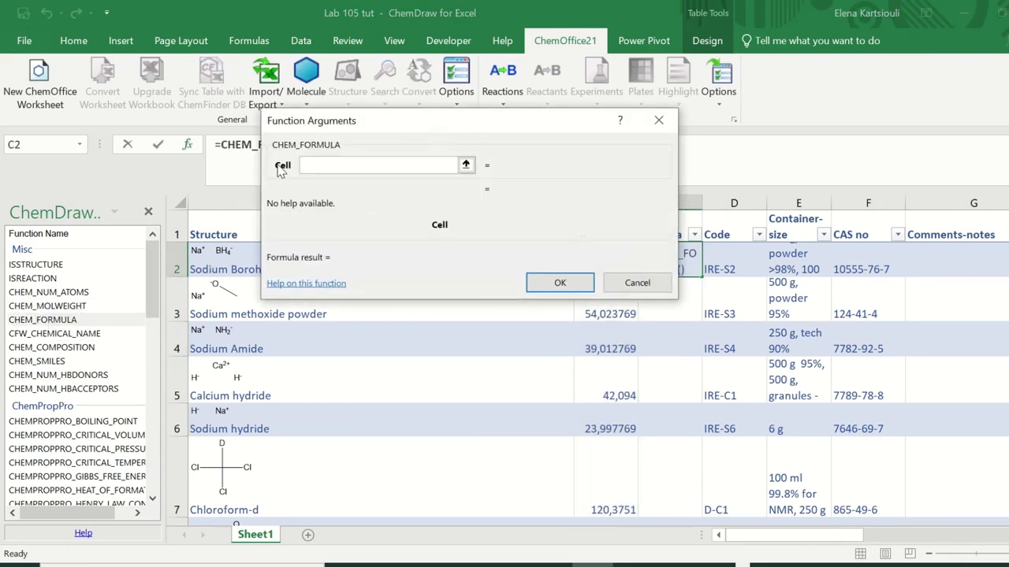
text(A2)
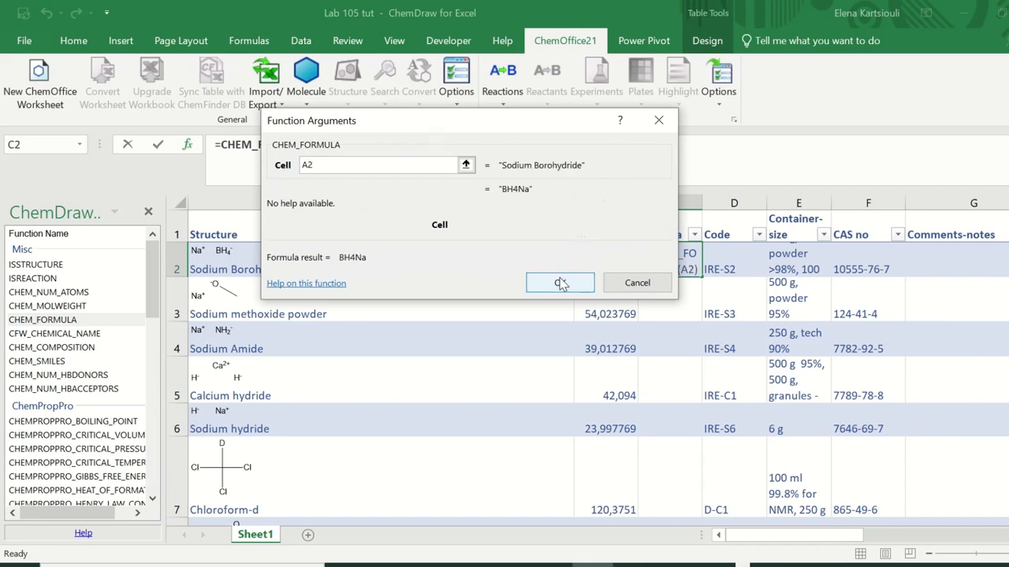
click(560, 284)
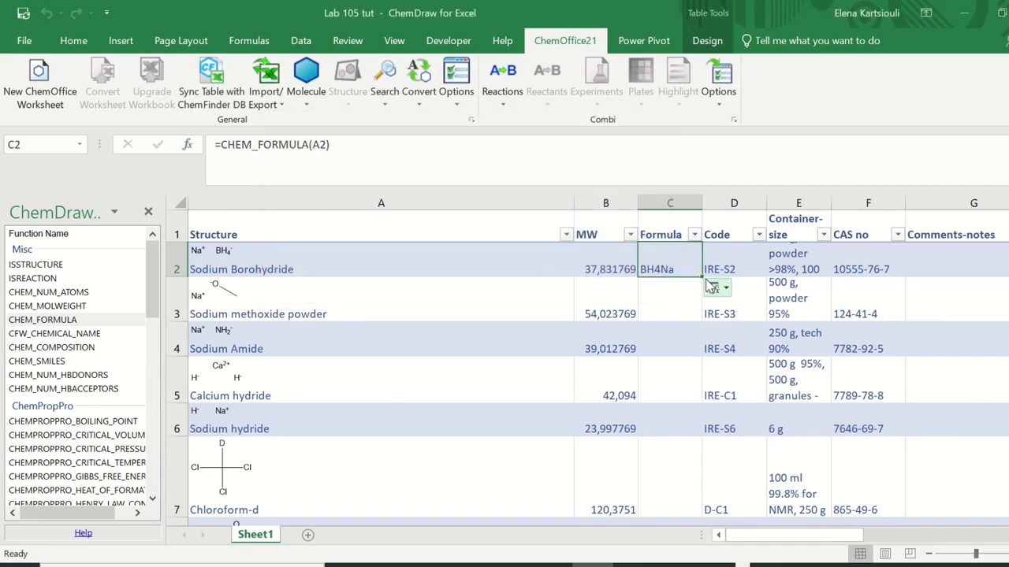
drag(702, 278, 704, 352)
scroll(705, 351, up, 5)
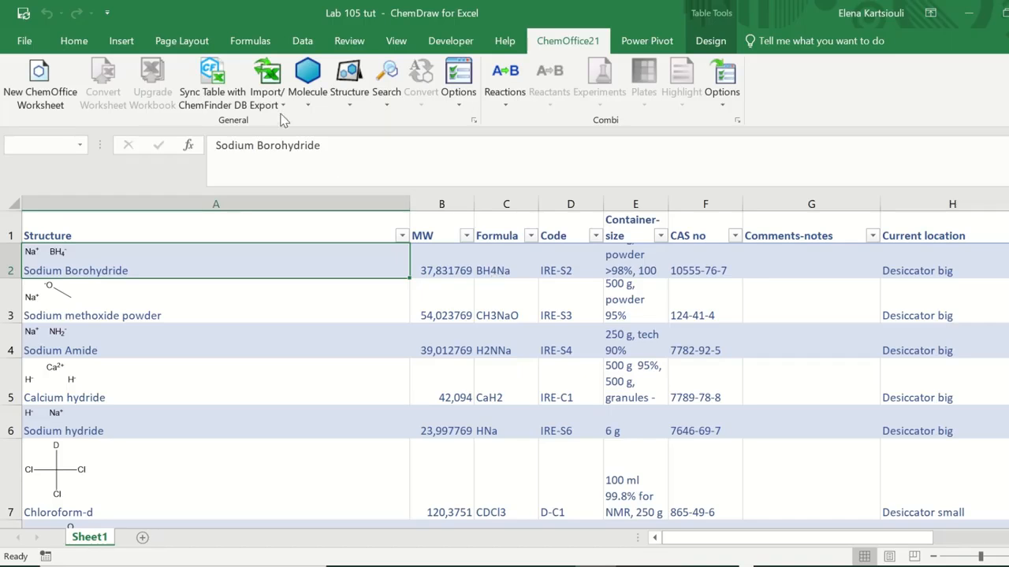
Export the inventory table as an SDF file named Lab105 tut in the Final folder.
click(282, 107)
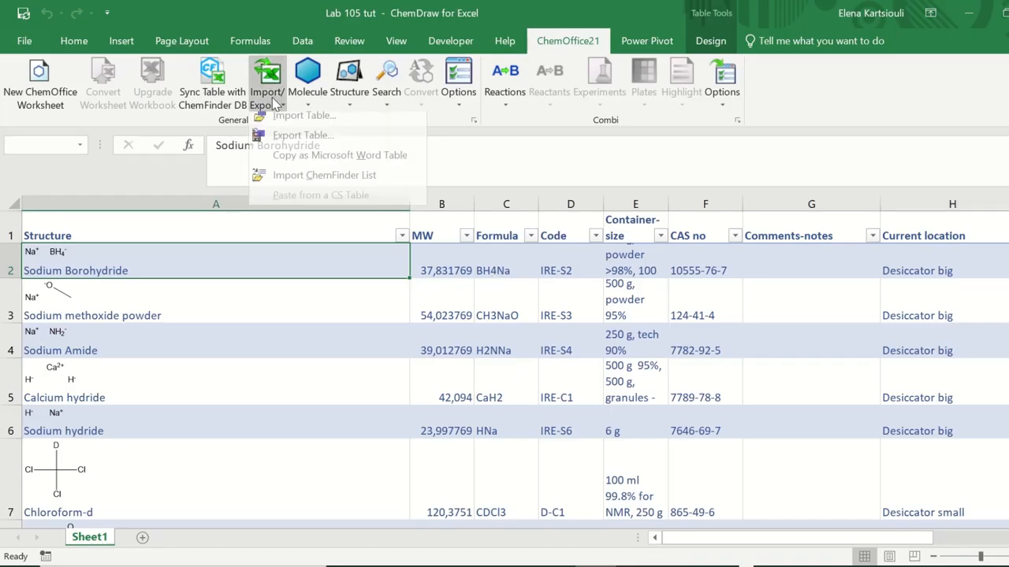
click(282, 143)
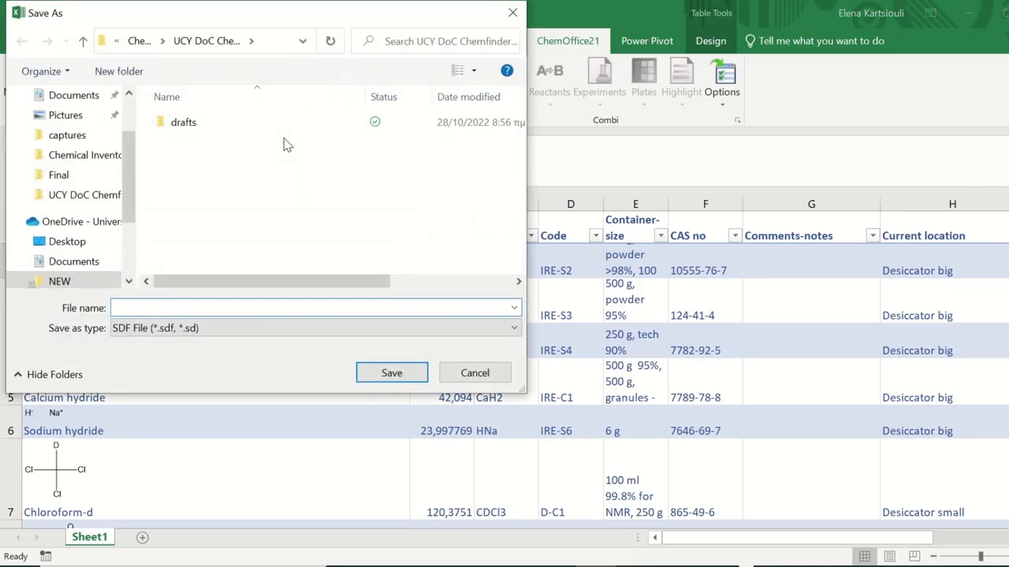
click(84, 43)
double_click(178, 124)
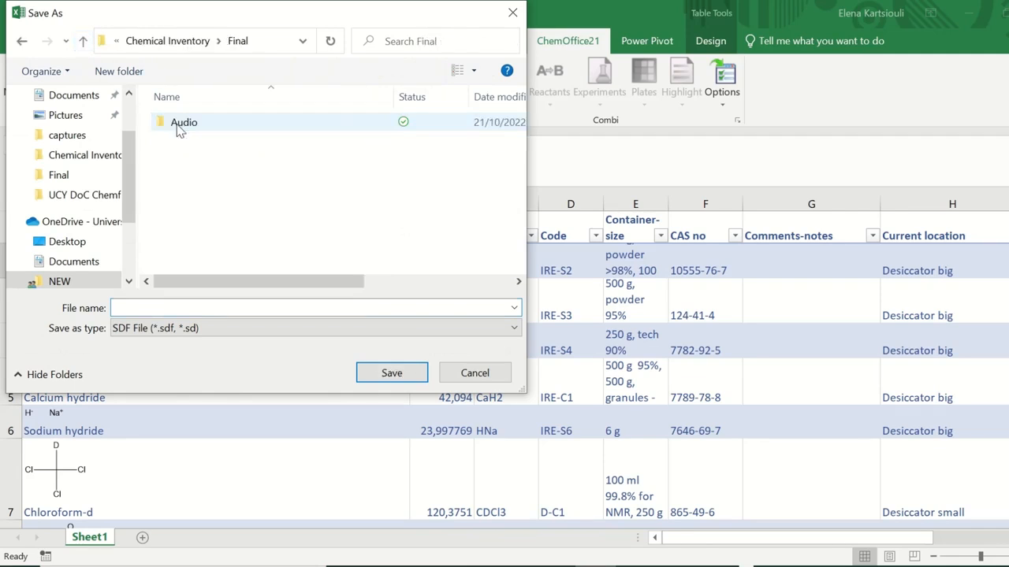
click(118, 308)
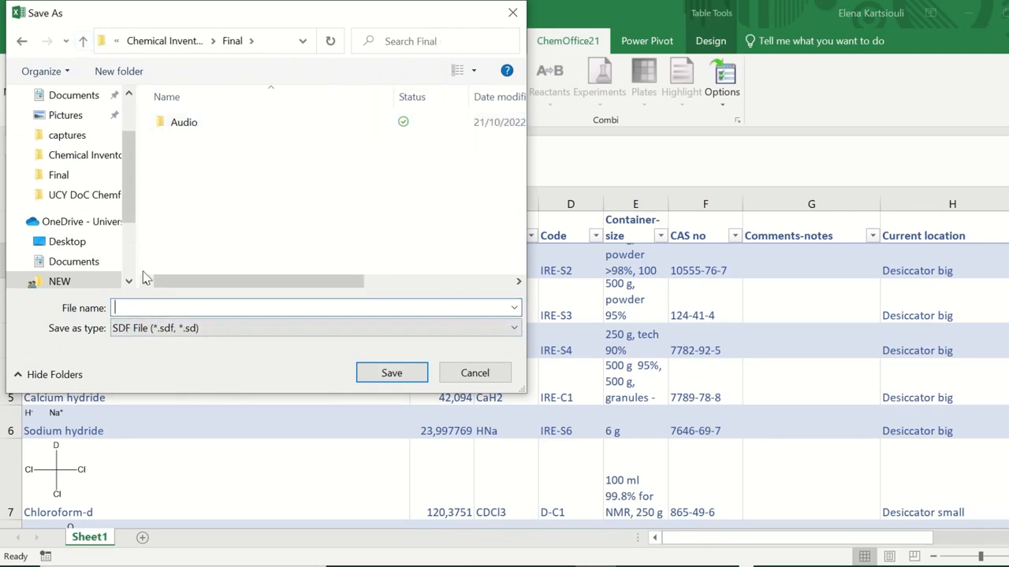
text(Lab)
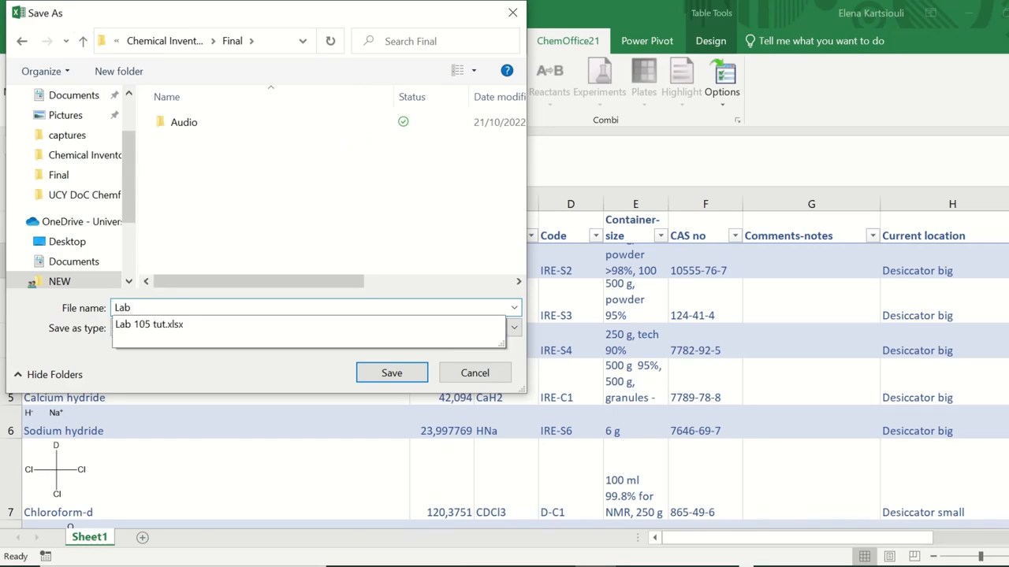
text(105 tut)
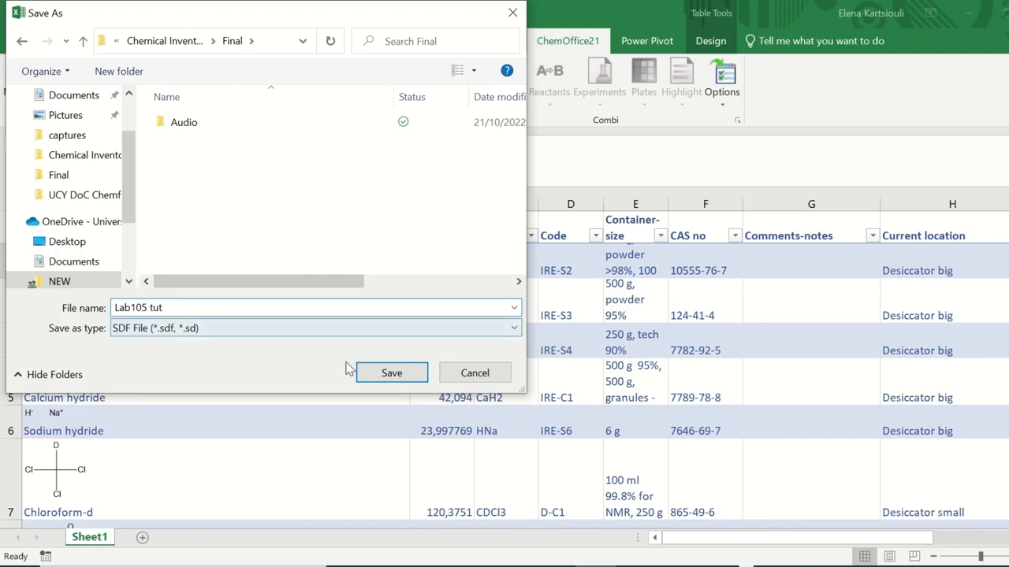
click(401, 375)
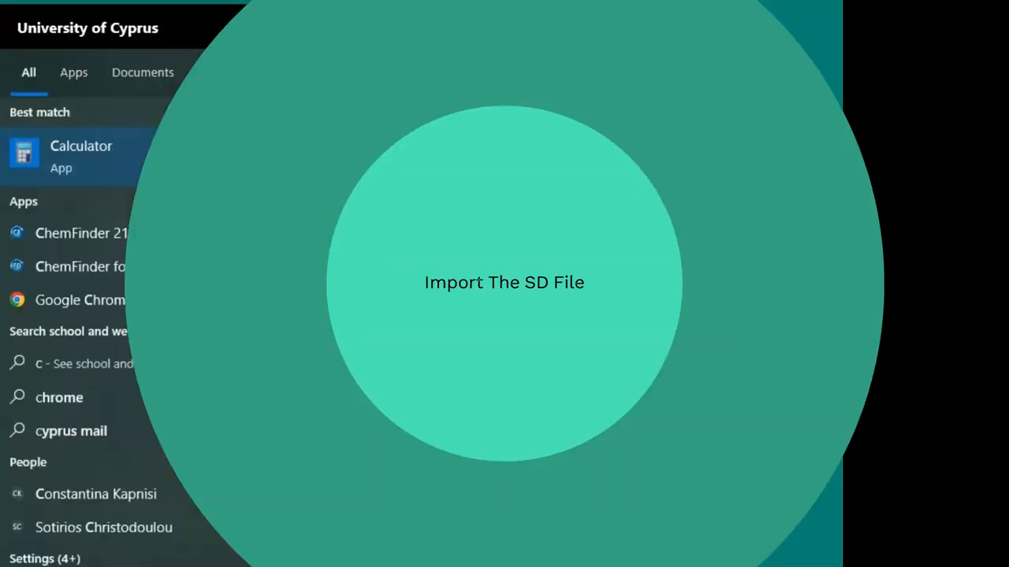
Switch to ChemFinder 21.0.0 and start with a blank form.
text(hemf)
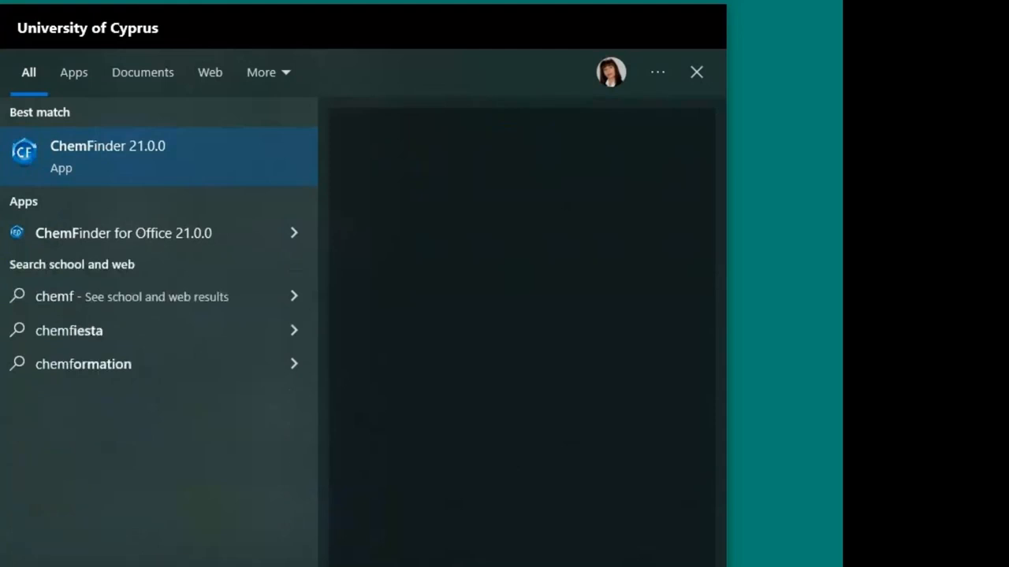
text(i)
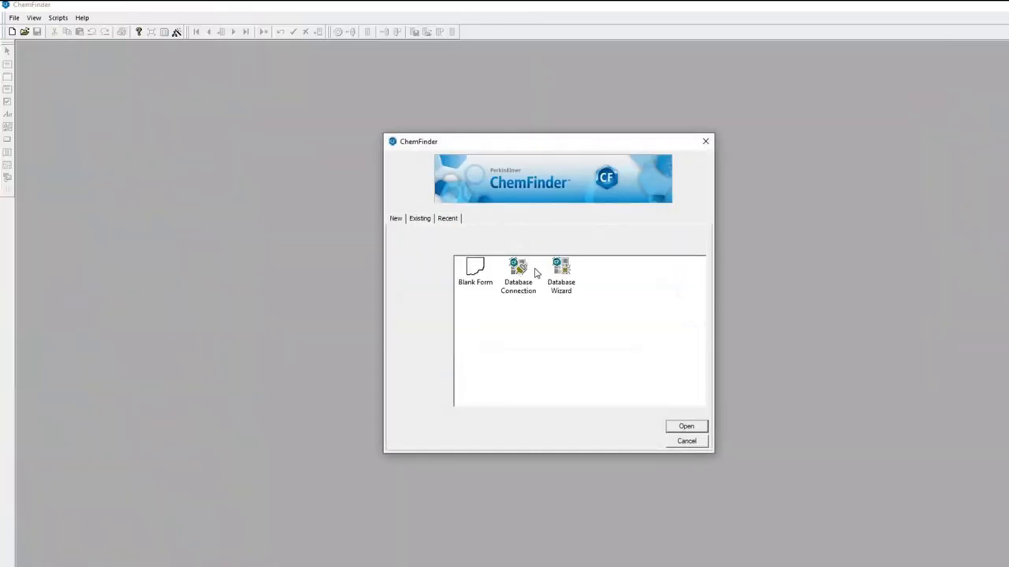
click(696, 446)
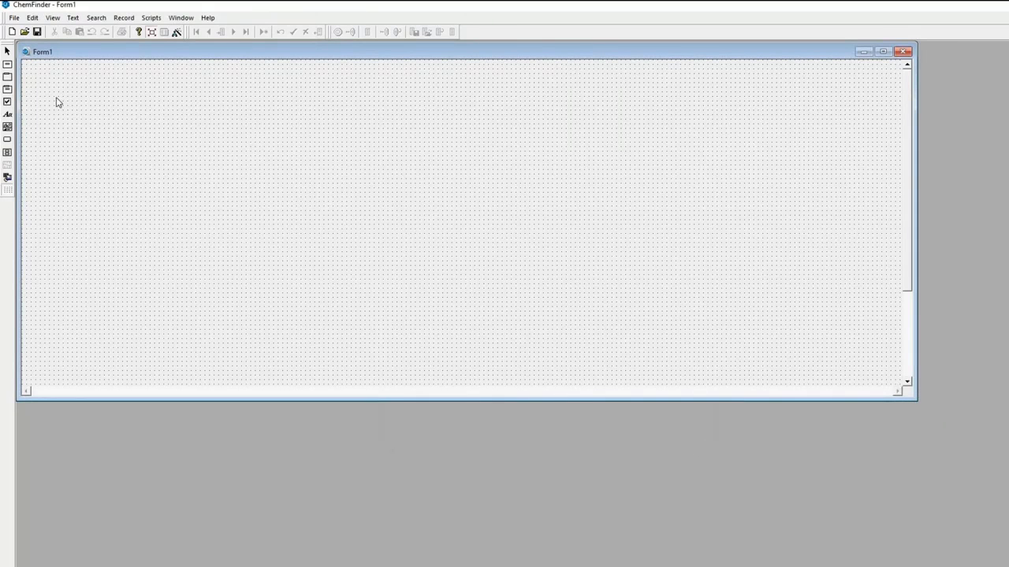
Import the SD file 105 tut from the UCY DoC Chemfinder tutorial folder with its listed data fields.
click(15, 19)
mouse_move(95, 136)
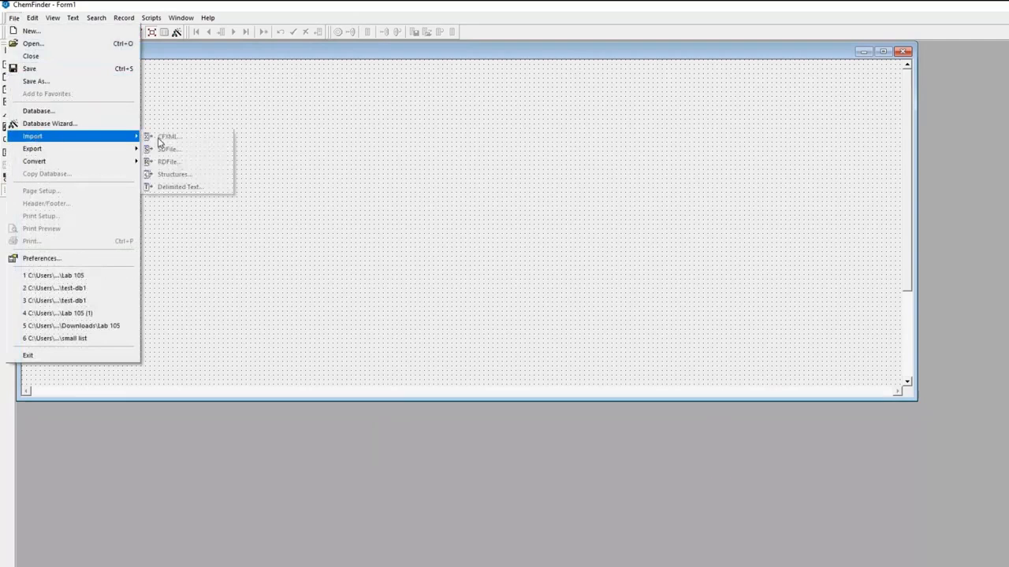
click(166, 150)
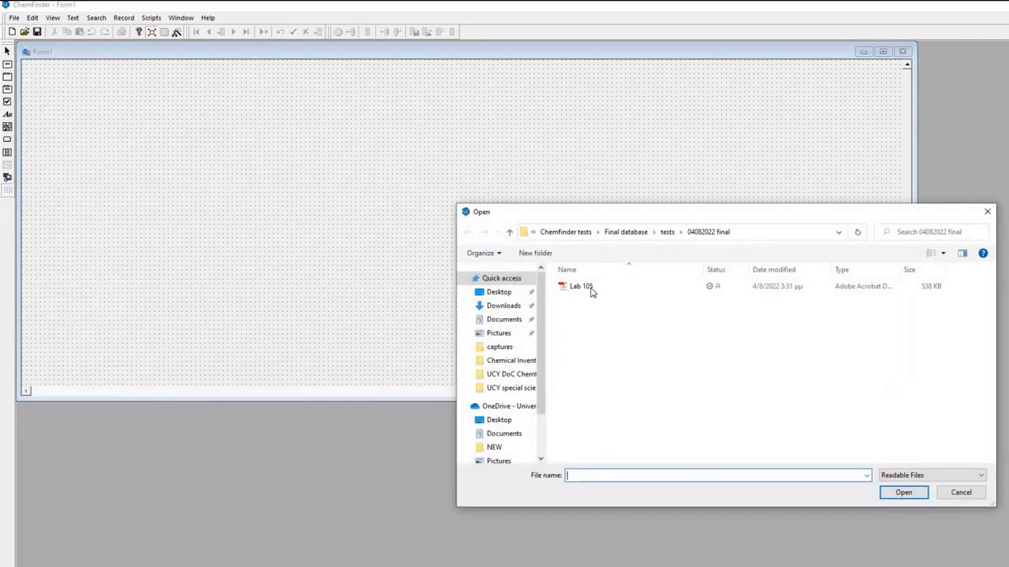
click(508, 377)
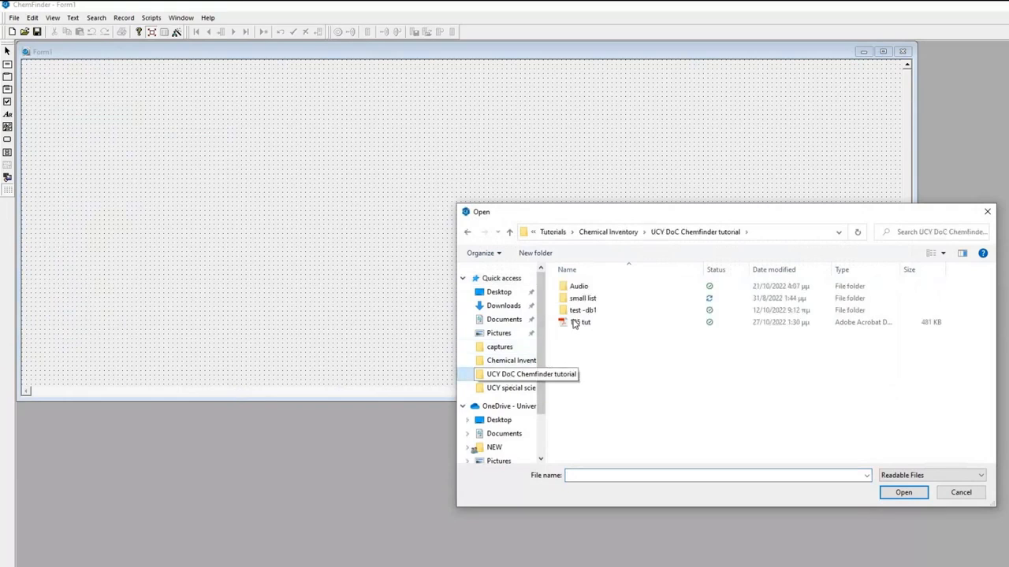
click(579, 323)
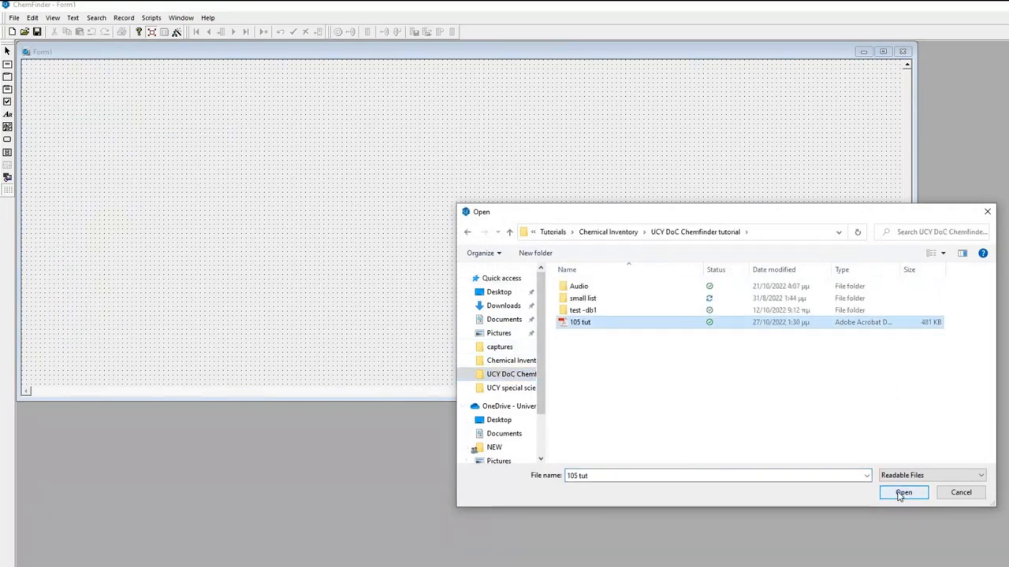
click(902, 492)
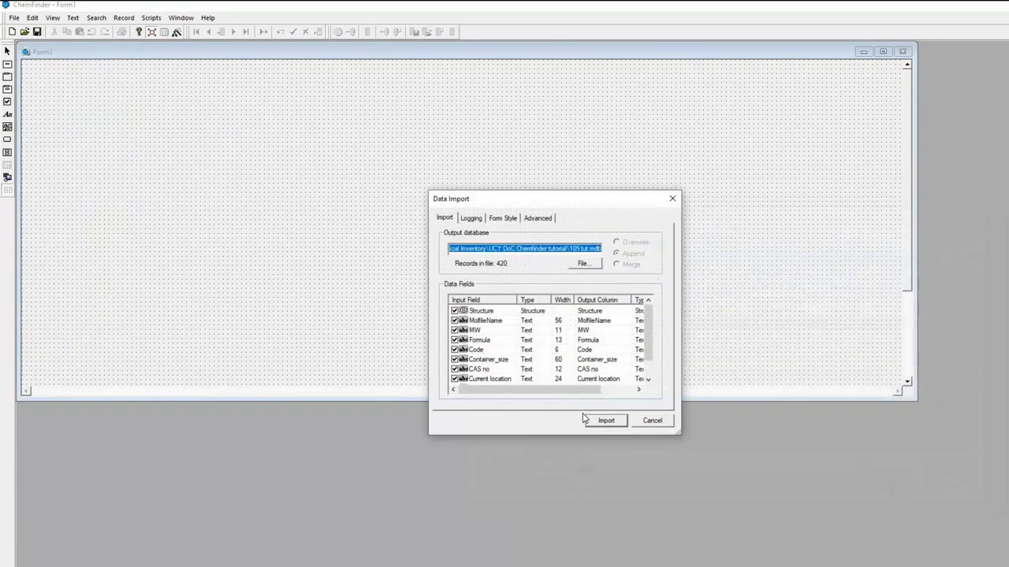
click(605, 421)
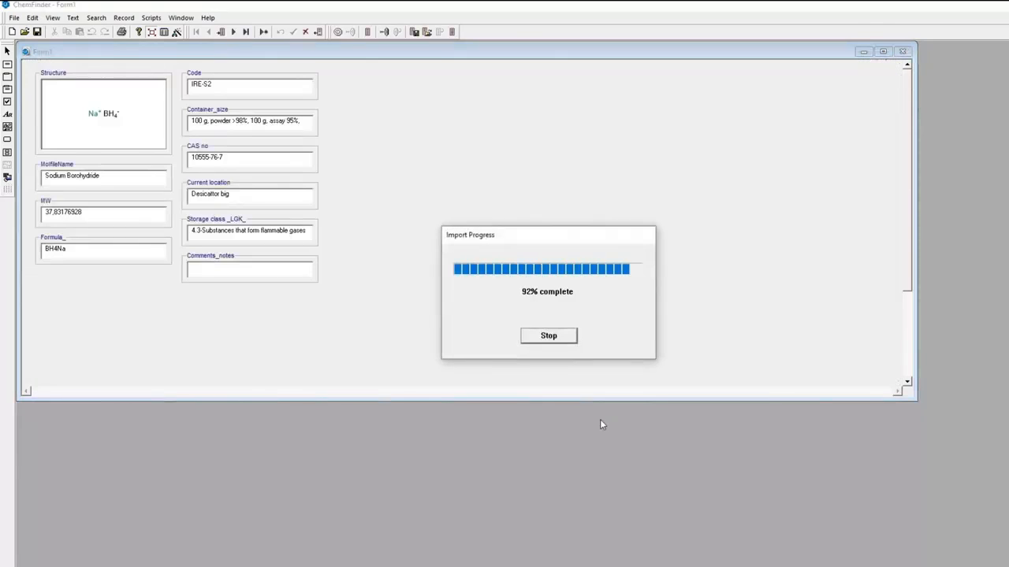
Step forward through the first few imported records in the form.
click(234, 33)
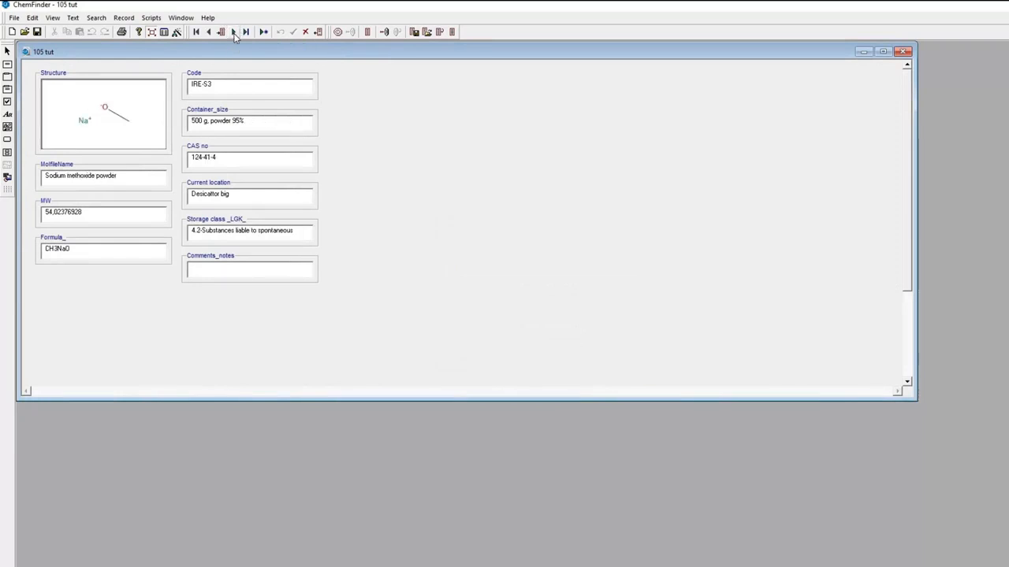
click(234, 33)
click(234, 32)
click(234, 32)
click(234, 32)
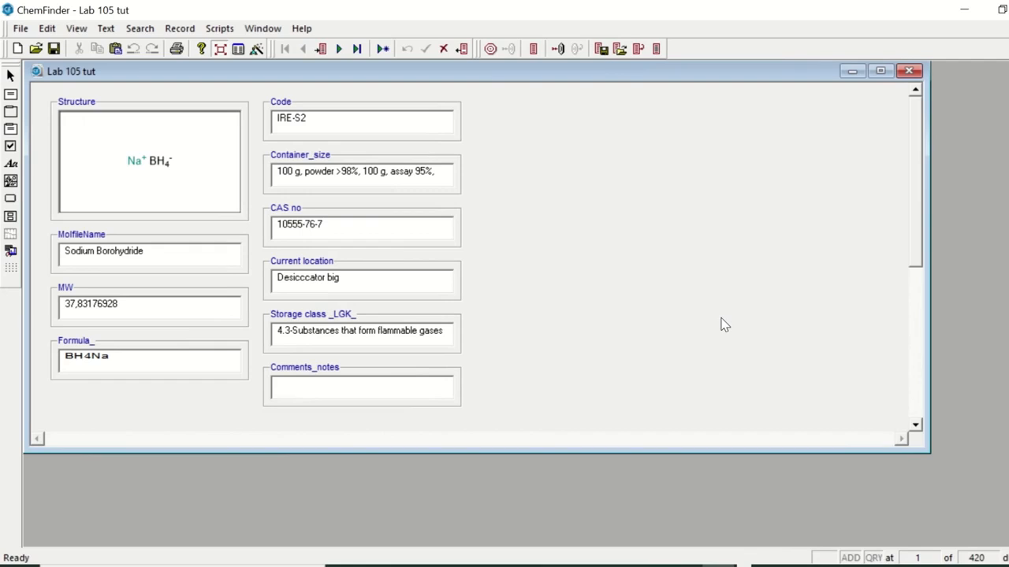
Switch the form's MW box to the MolWeight field and its Formula_ box to the Formula field.
right_click(77, 309)
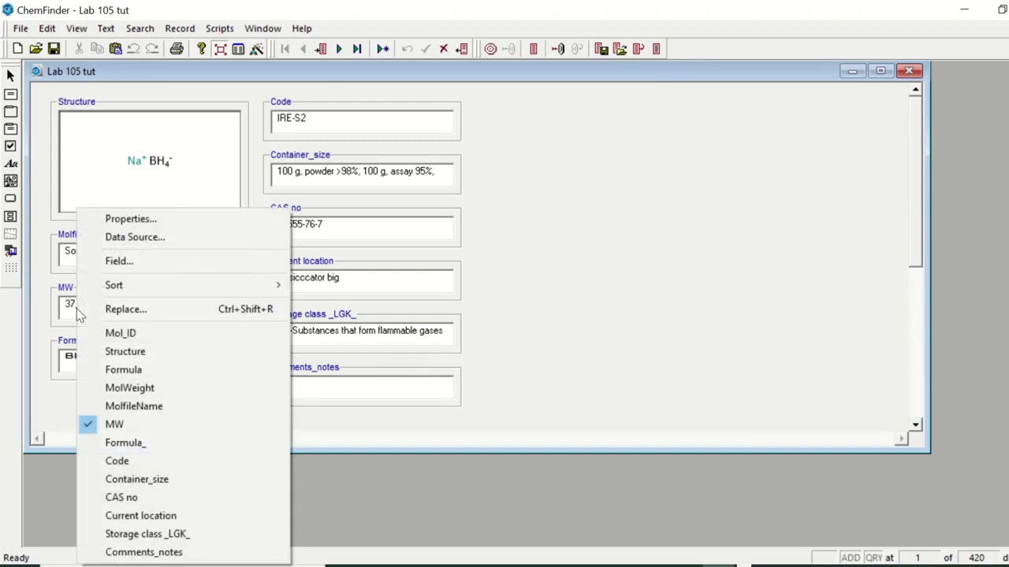
click(114, 390)
right_click(98, 366)
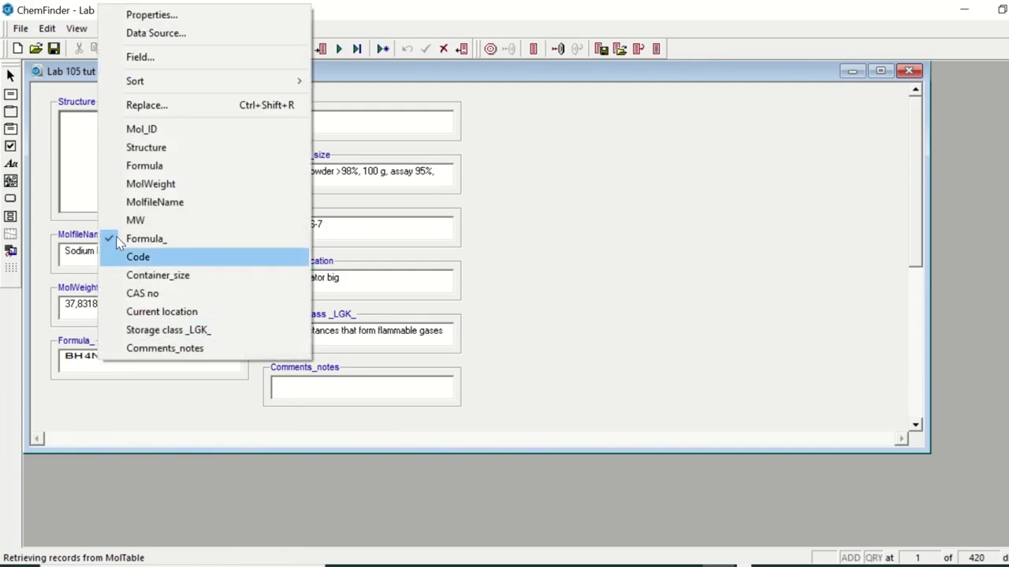
click(140, 169)
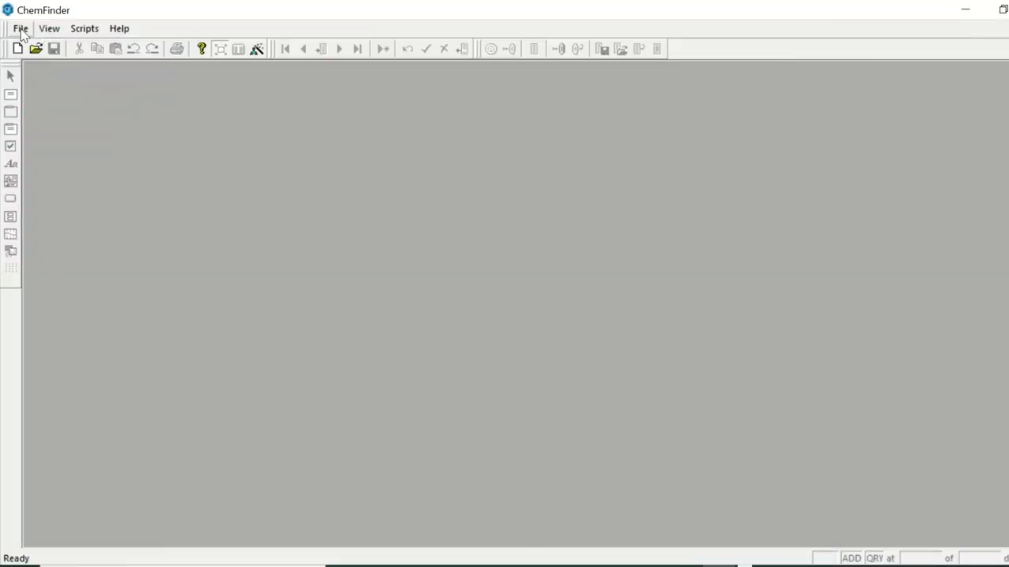
Open the Lab105 tut form from the Final folder.
click(21, 29)
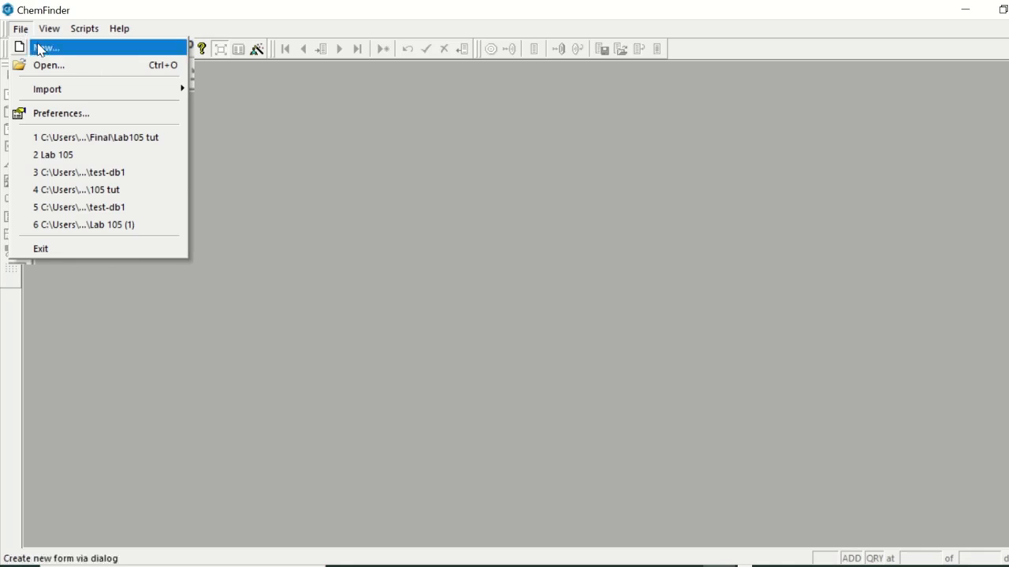
click(35, 65)
click(206, 189)
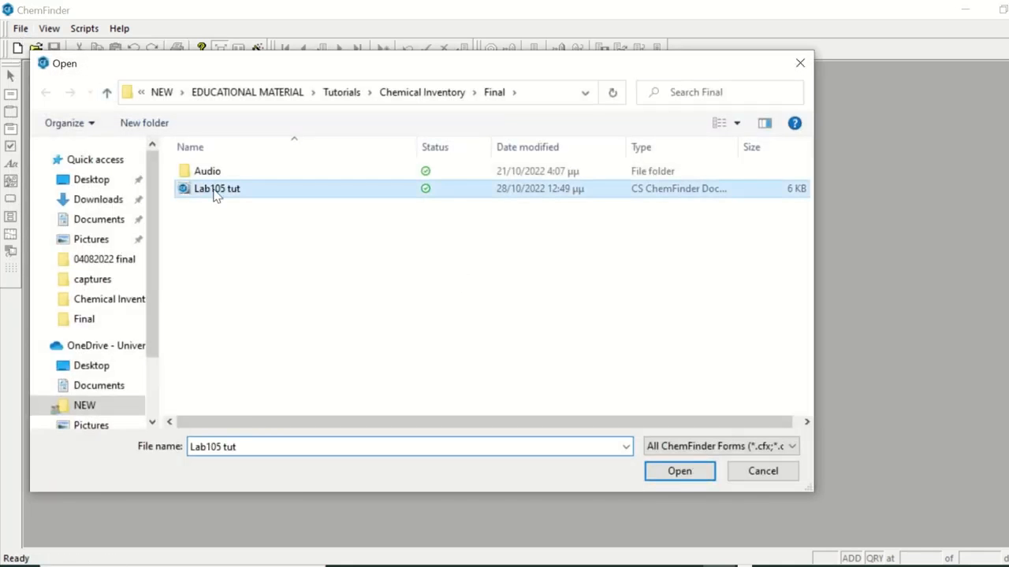
click(683, 473)
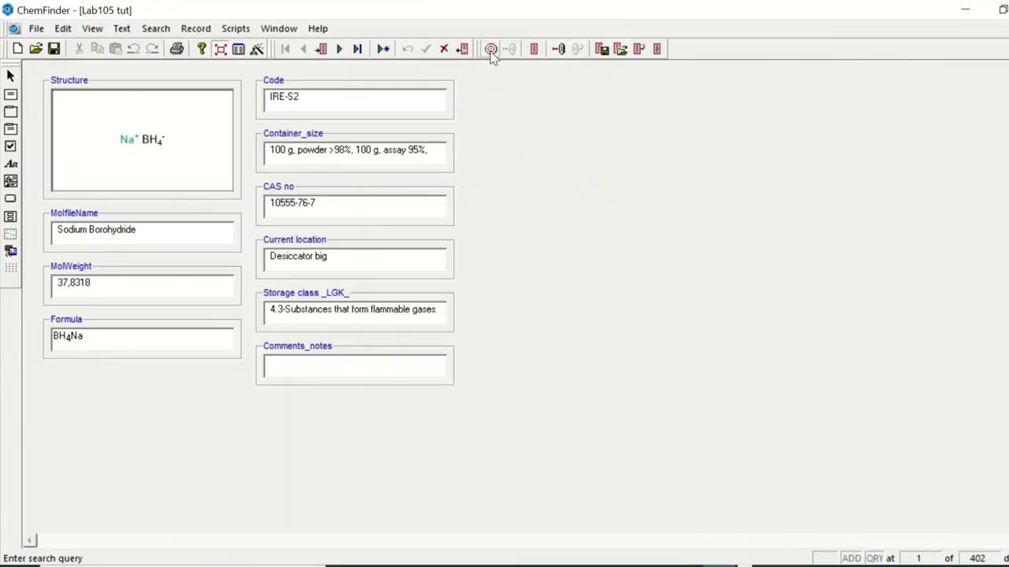
Search the database for a carbonyl group with two methyl bonds drawn as the structure query, building the special screening file.
click(491, 50)
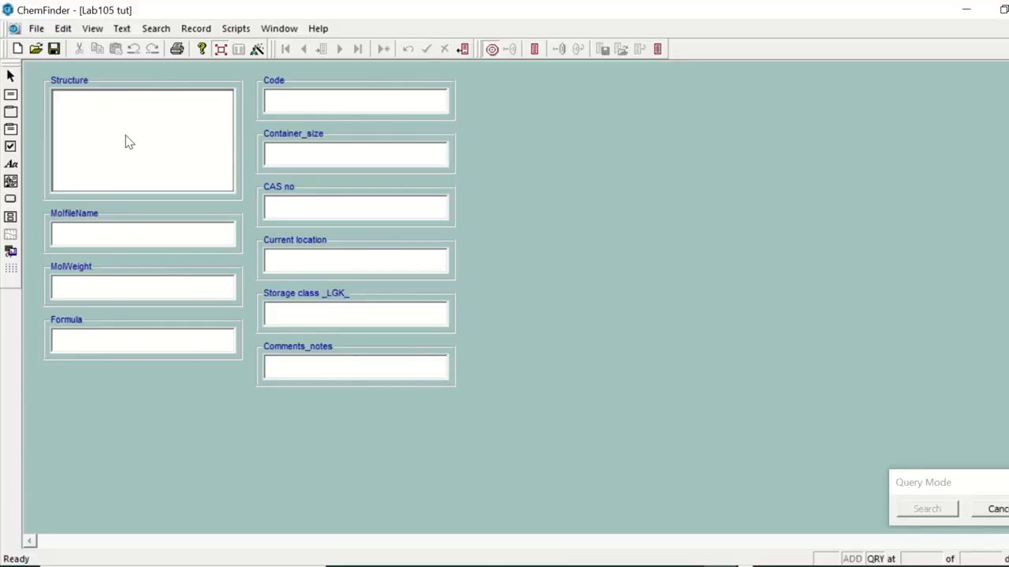
click(125, 137)
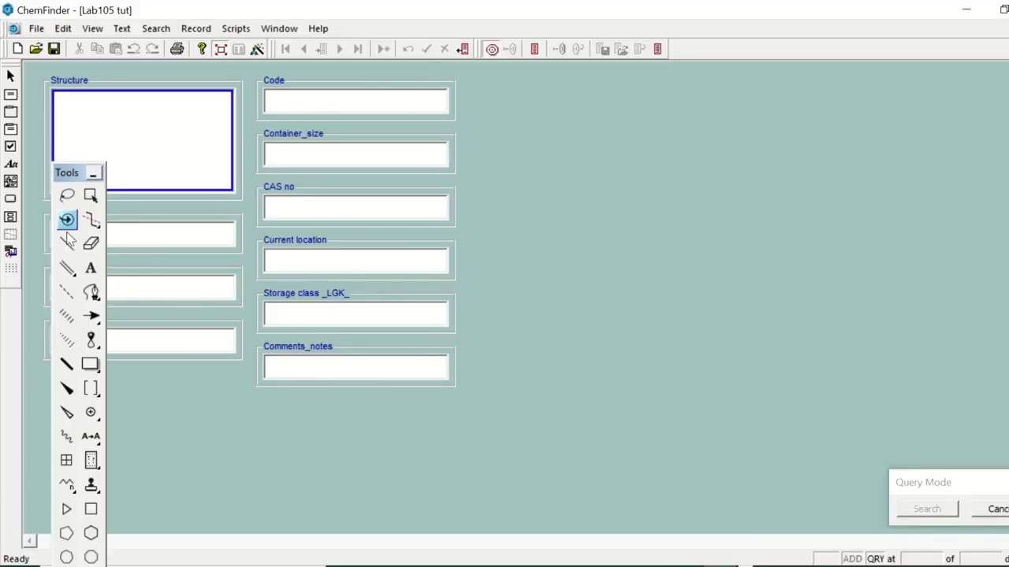
click(66, 268)
click(132, 137)
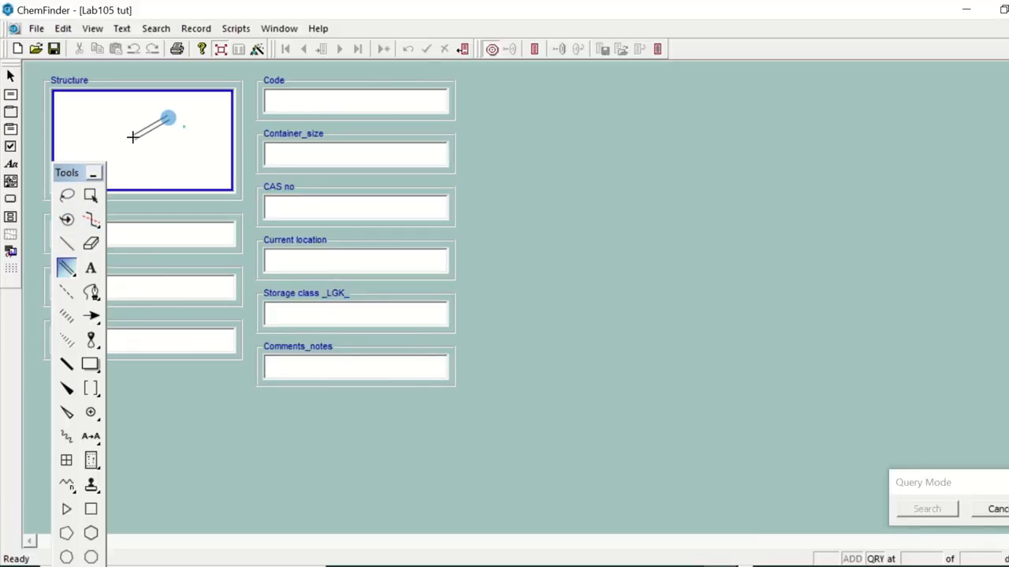
key(o)
click(66, 244)
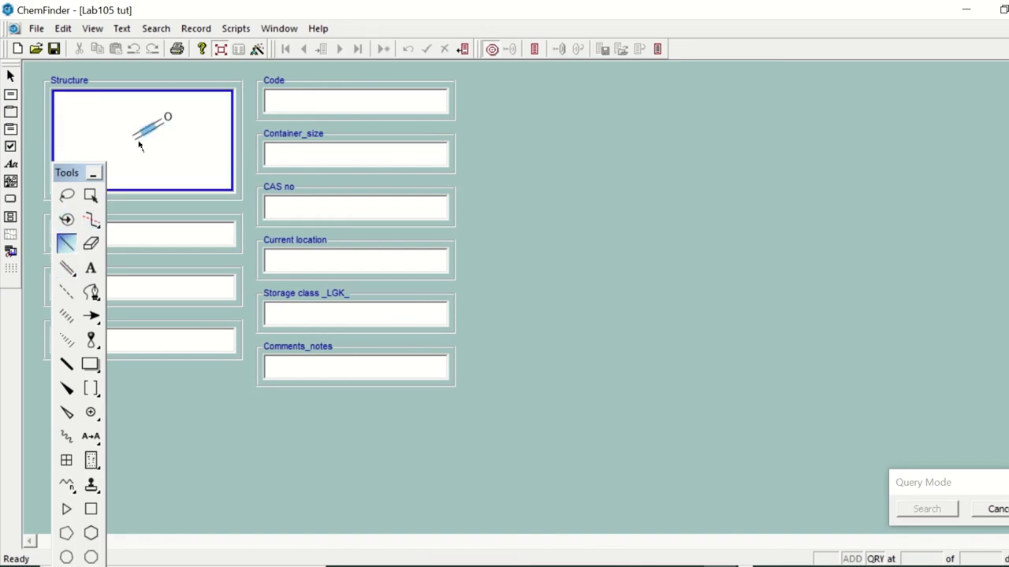
click(134, 137)
click(134, 137)
click(652, 195)
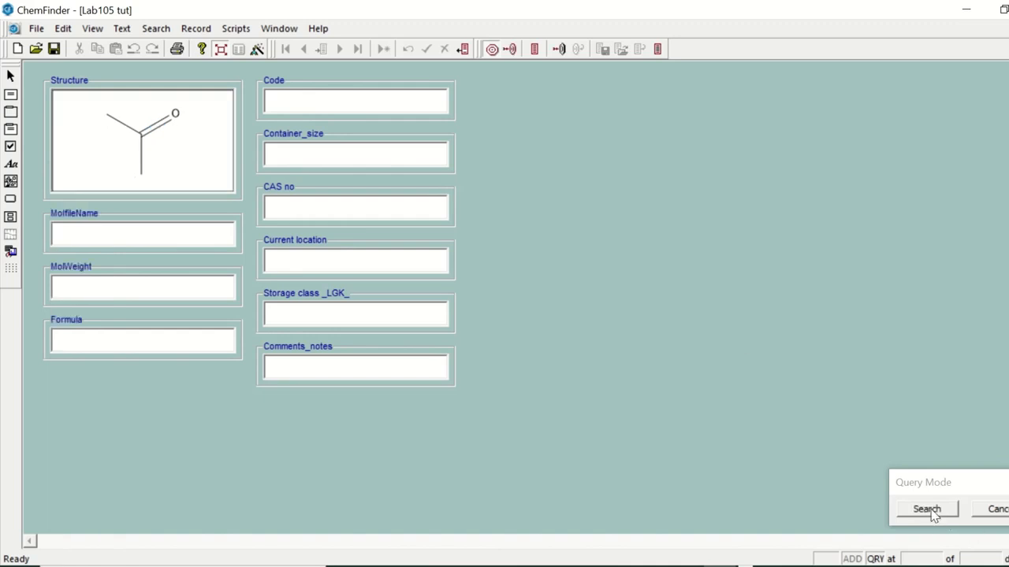
click(928, 511)
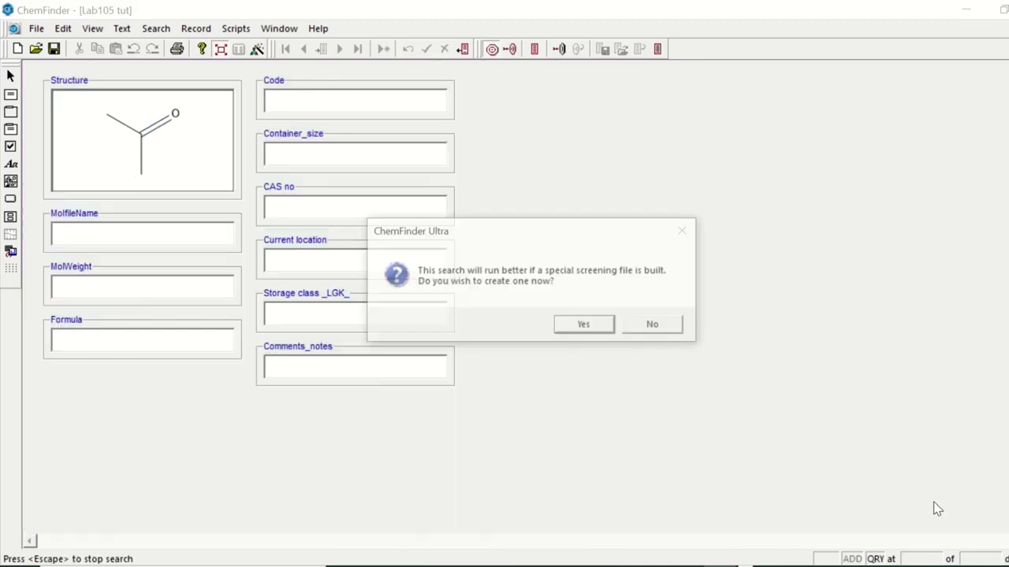
click(586, 325)
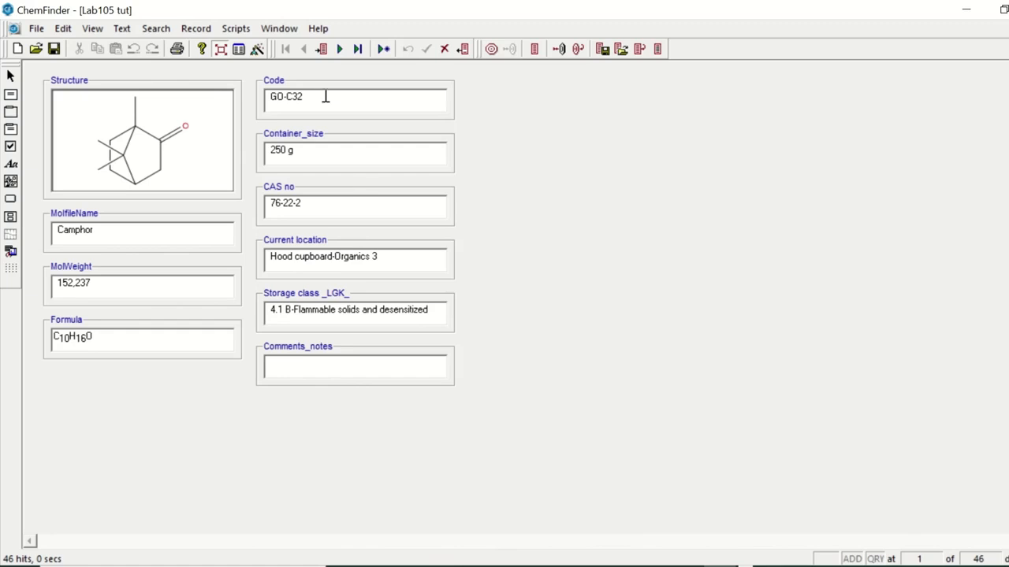
Page through the first structure search hits and review the hit list in table view before returning to the form.
click(340, 49)
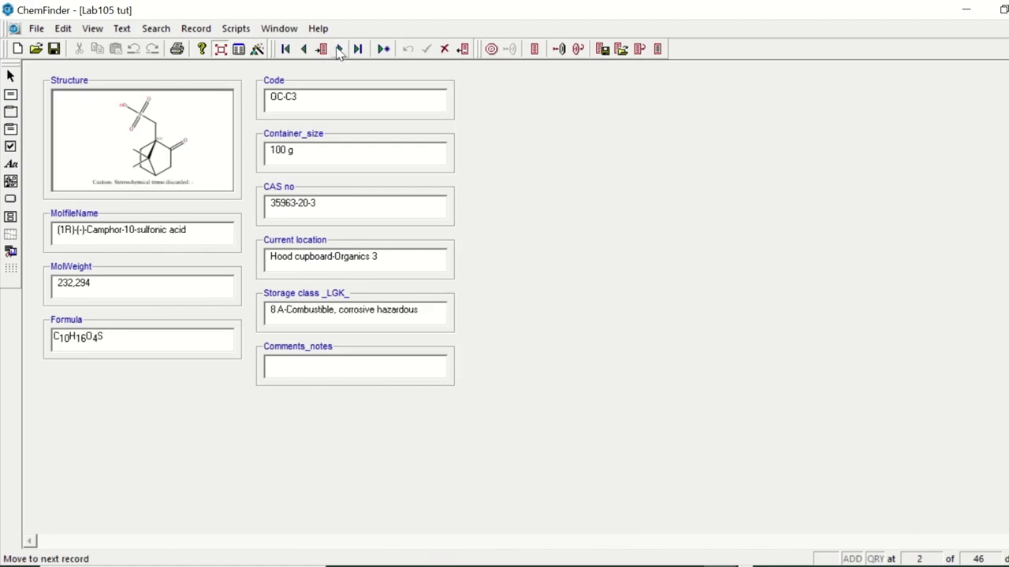
click(339, 50)
click(240, 48)
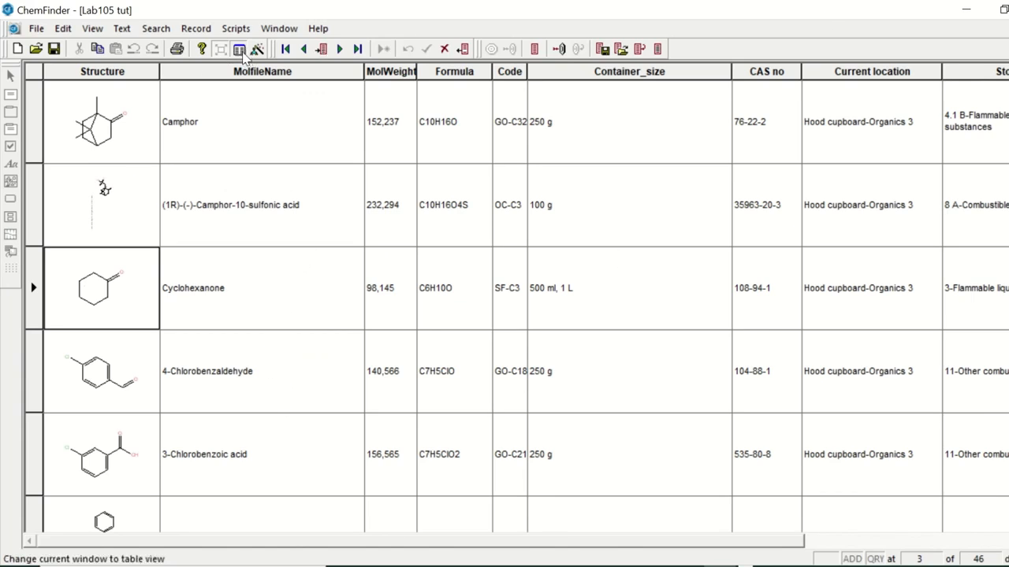
click(239, 49)
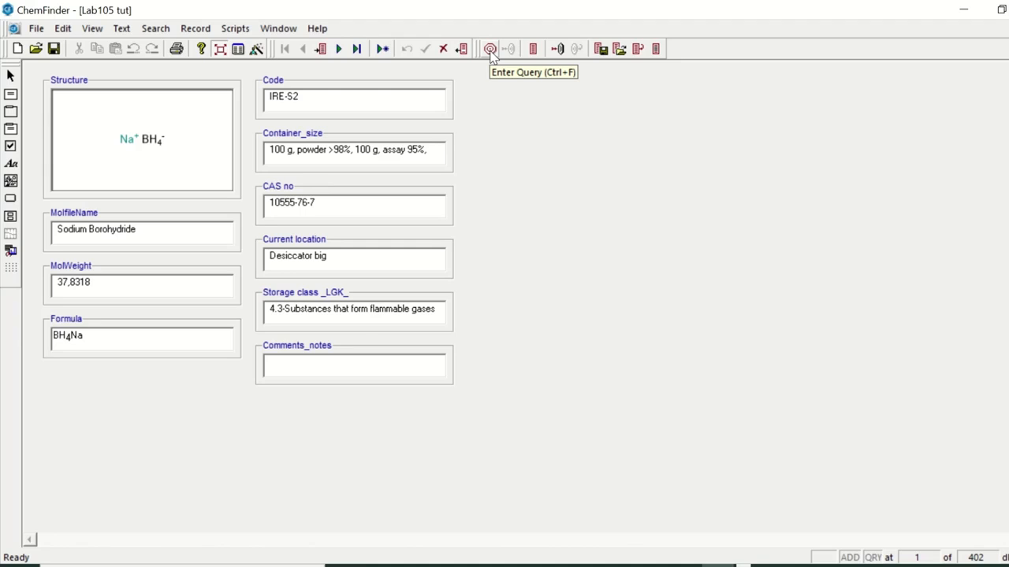
Search the database for compounds with a MolWeight in the range 90-100.
click(489, 49)
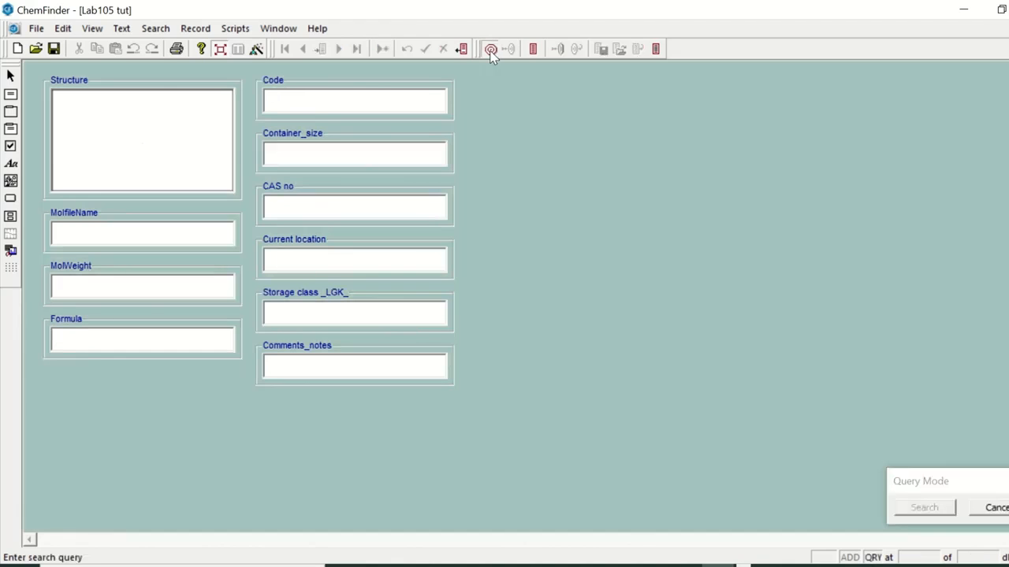
click(89, 286)
text(9)
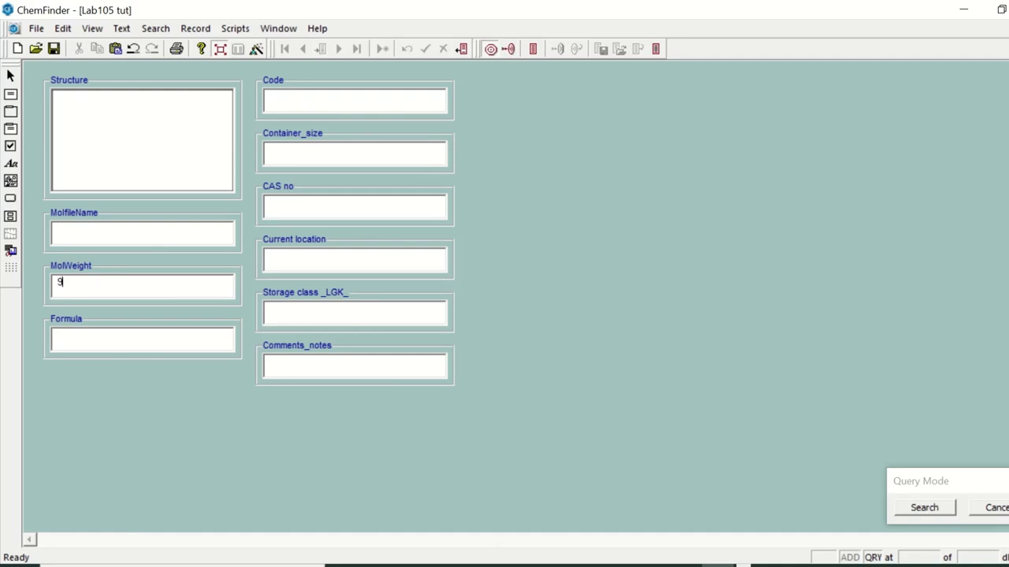
text(0-100)
click(920, 509)
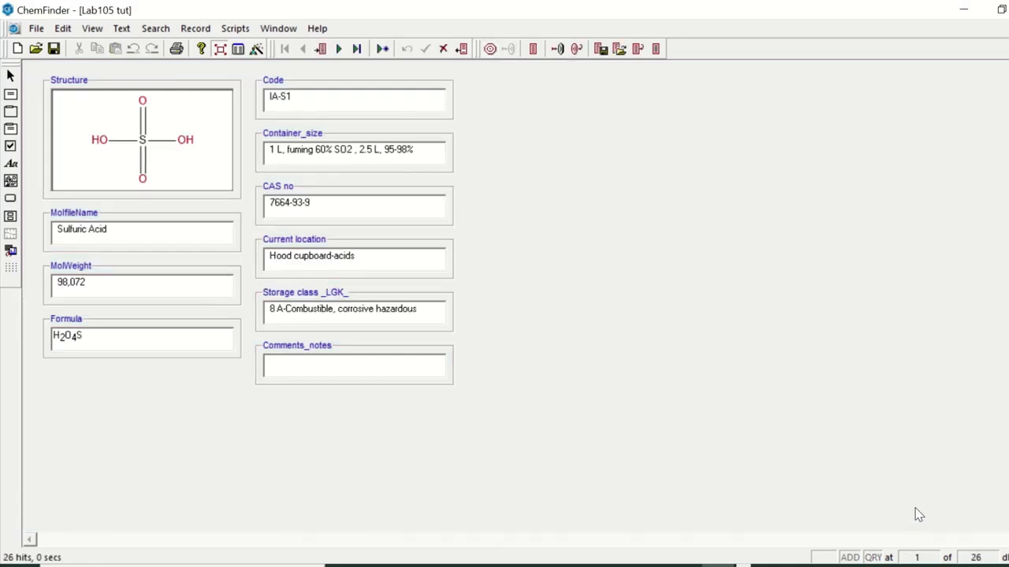
Sort the molecular-weight hits by MolfileName in ascending order in table view and return to the form.
click(339, 49)
click(238, 49)
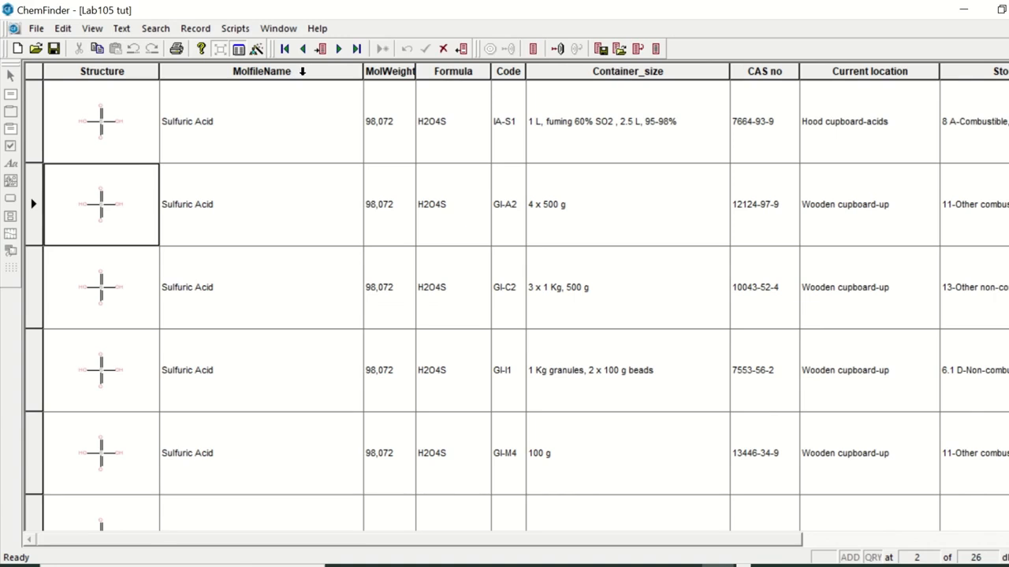
click(301, 69)
right_click(307, 77)
mouse_move(402, 90)
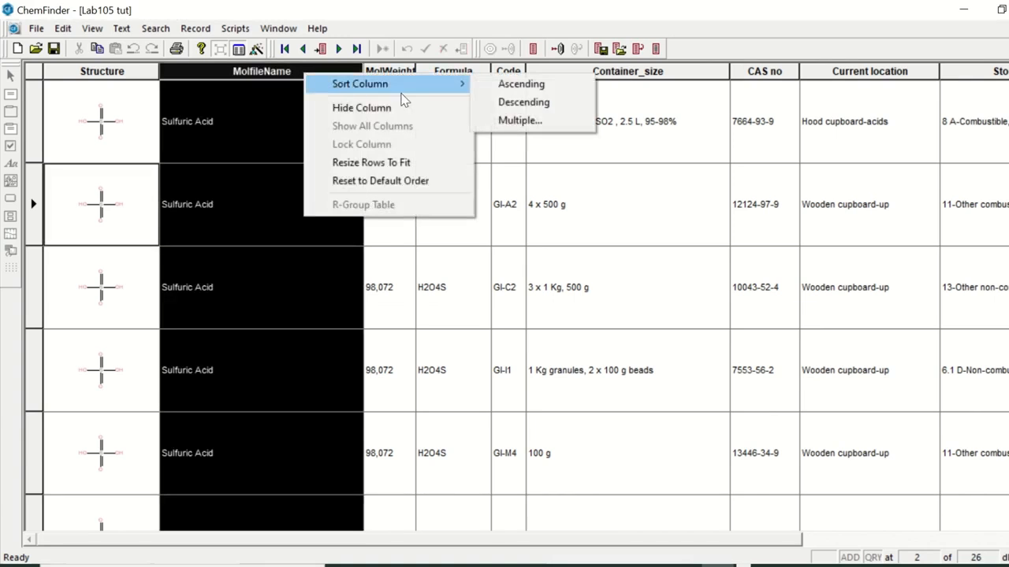
click(513, 84)
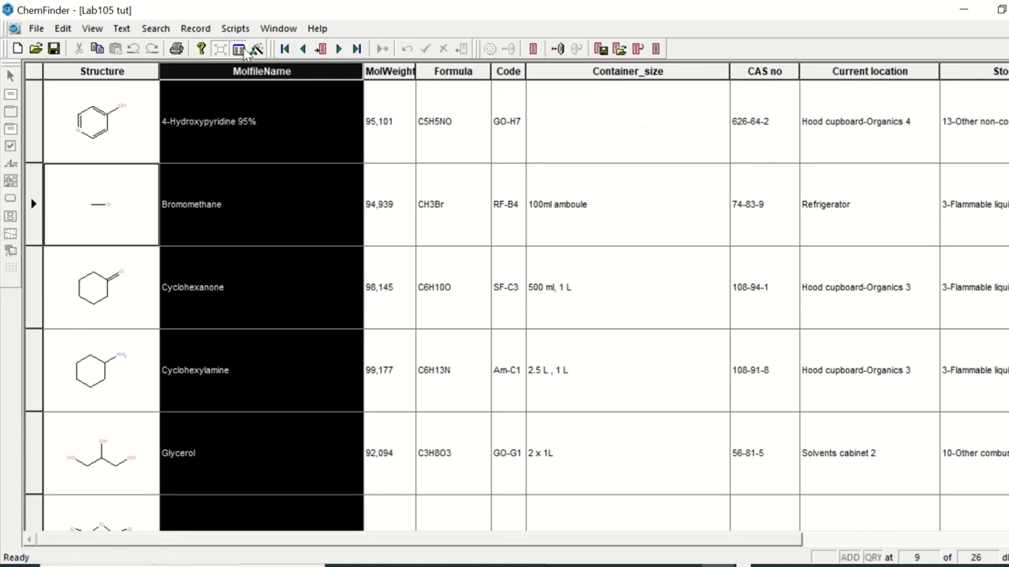
click(240, 49)
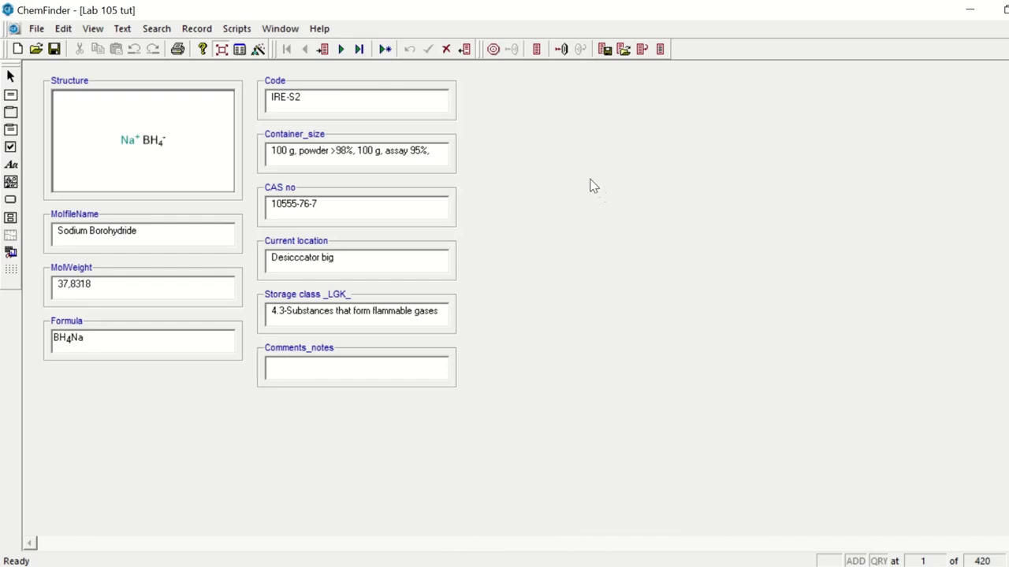
Search the database for compounds whose MolfileName matches *carbon*.
click(494, 50)
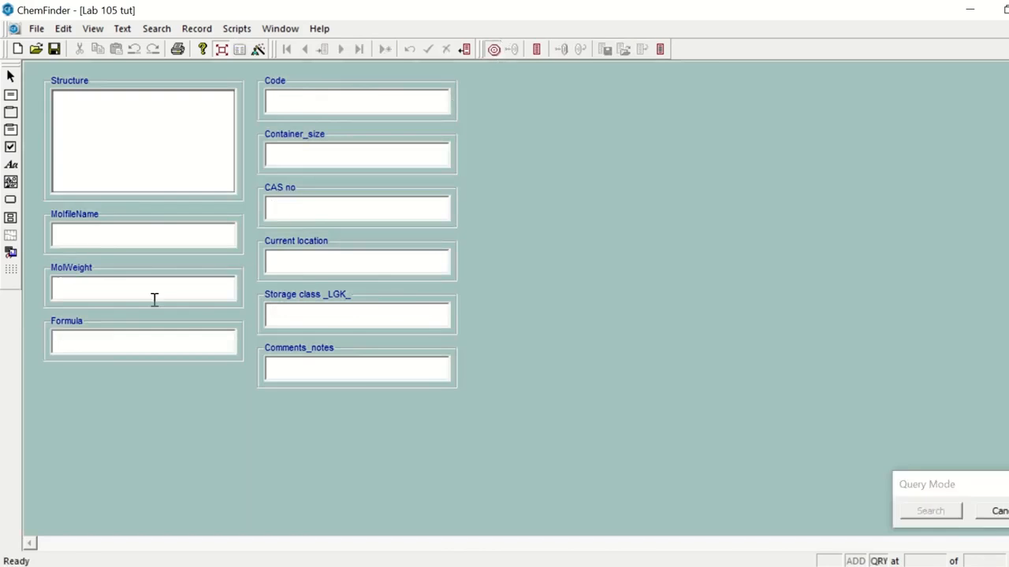
click(145, 229)
text(*carbon)
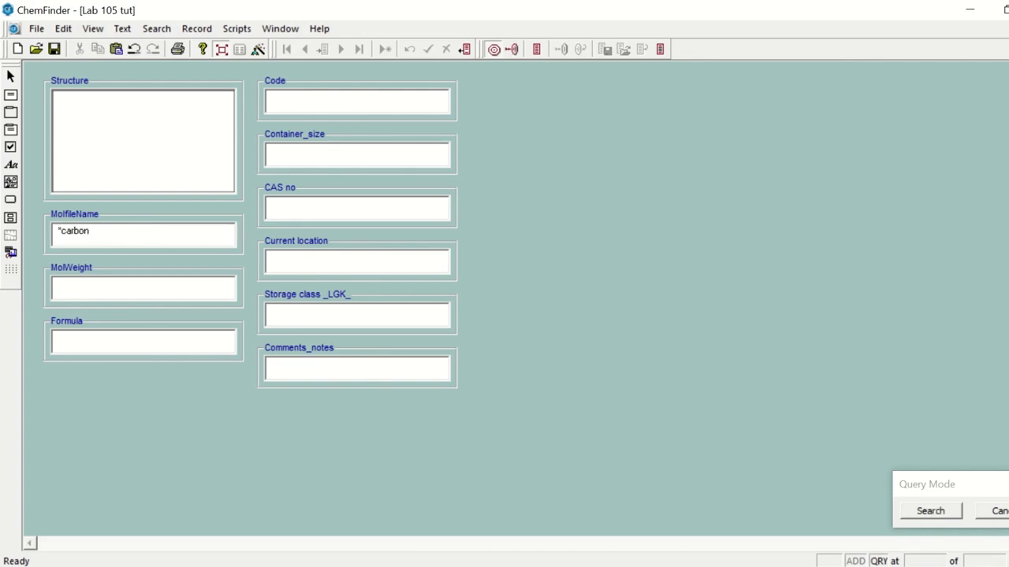
text(*)
click(930, 511)
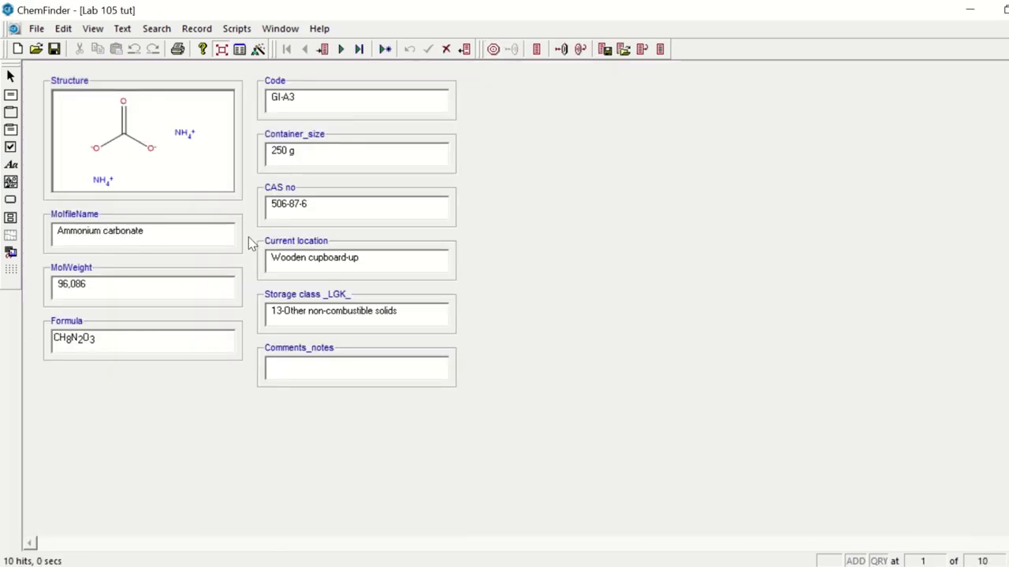
Show the carbon name hits in table view and sort them by MolfileName in ascending order.
click(240, 50)
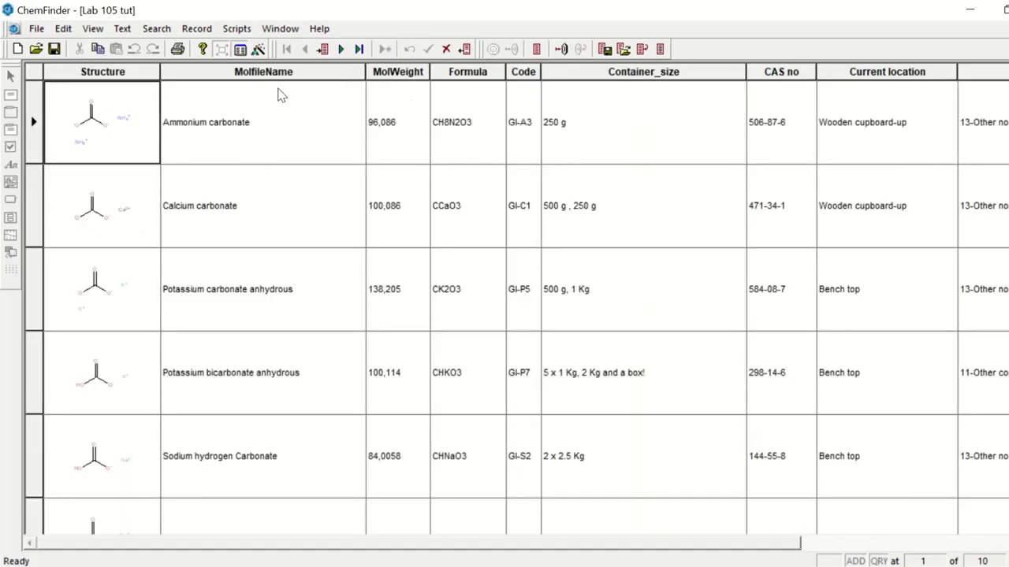
click(283, 76)
right_click(284, 78)
mouse_move(438, 85)
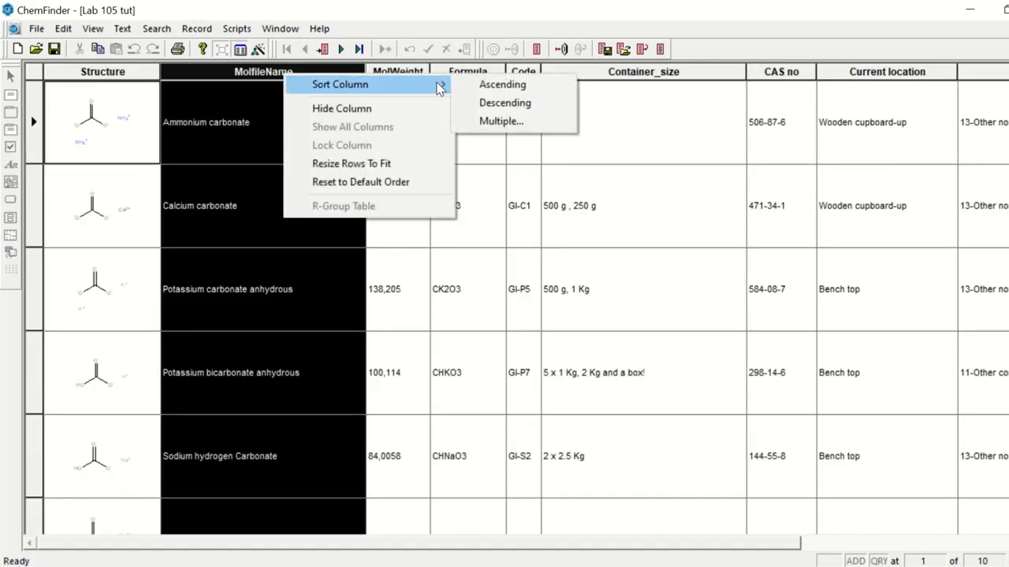
click(501, 85)
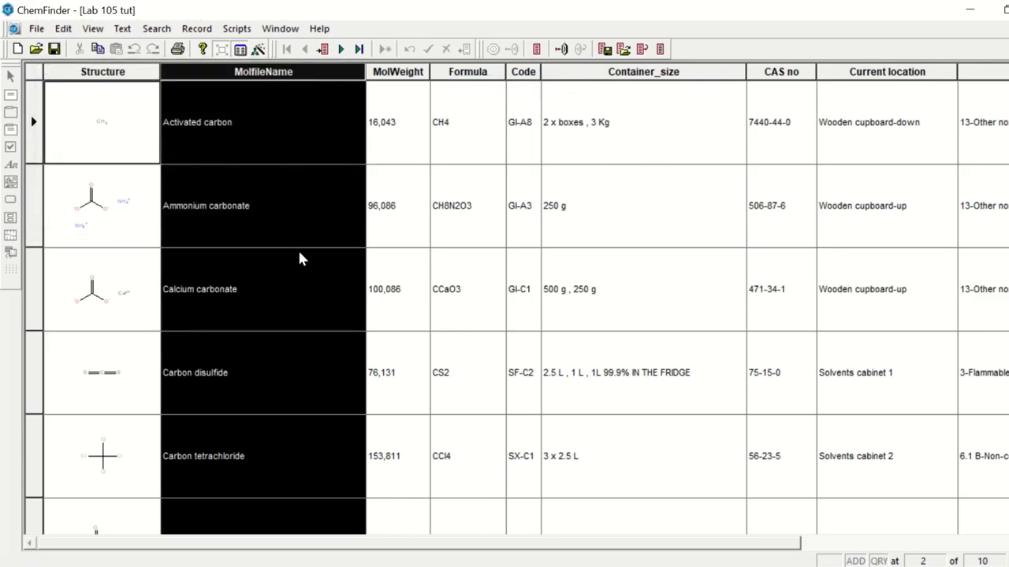